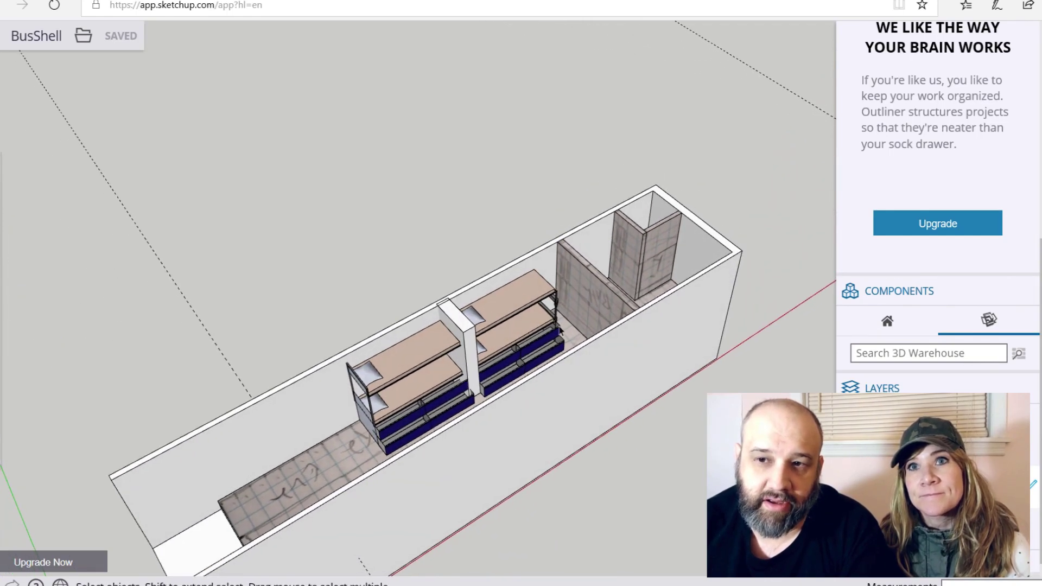
Step: Push/Pull the narrow floor strip along the end wall of the bedroom marked MB upward
scroll(613, 266, up, 6)
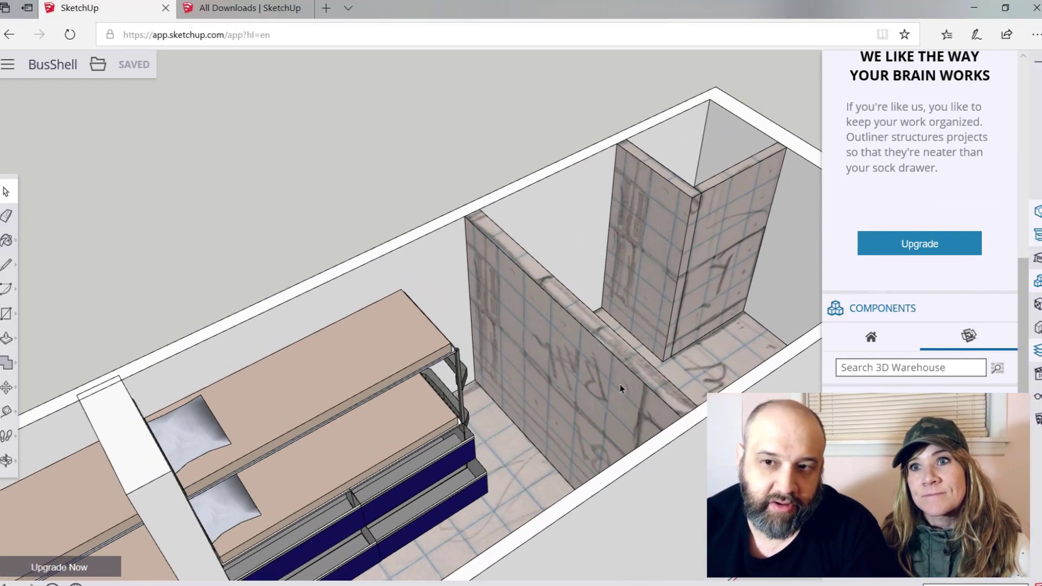
mouse_move(620, 384)
middle_down()
mouse_move(496, 454)
mouse_move(215, 531)
mouse_move(144, 535)
mouse_move(312, 490)
middle_up()
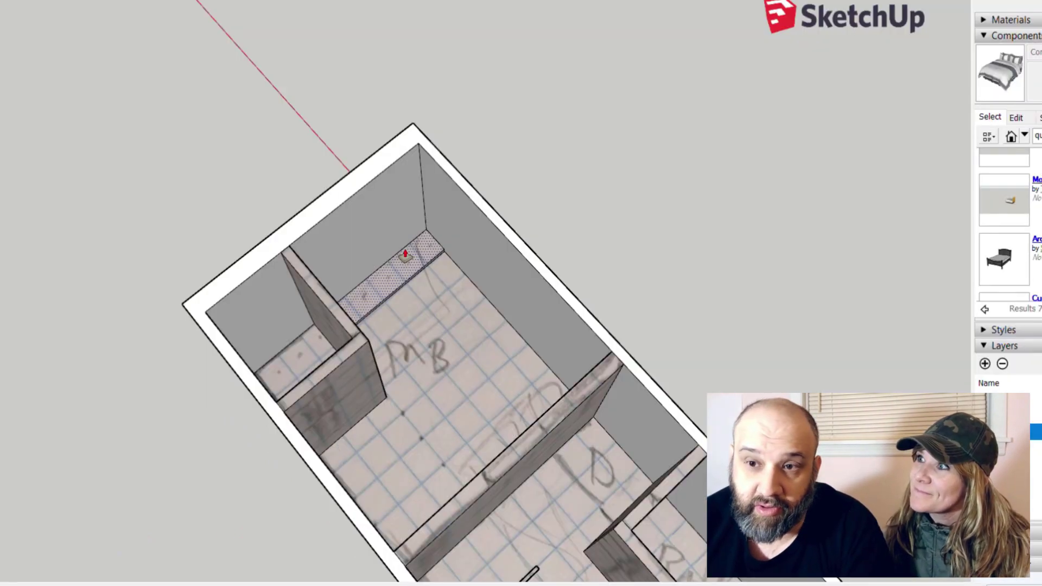
drag(407, 249, 398, 222)
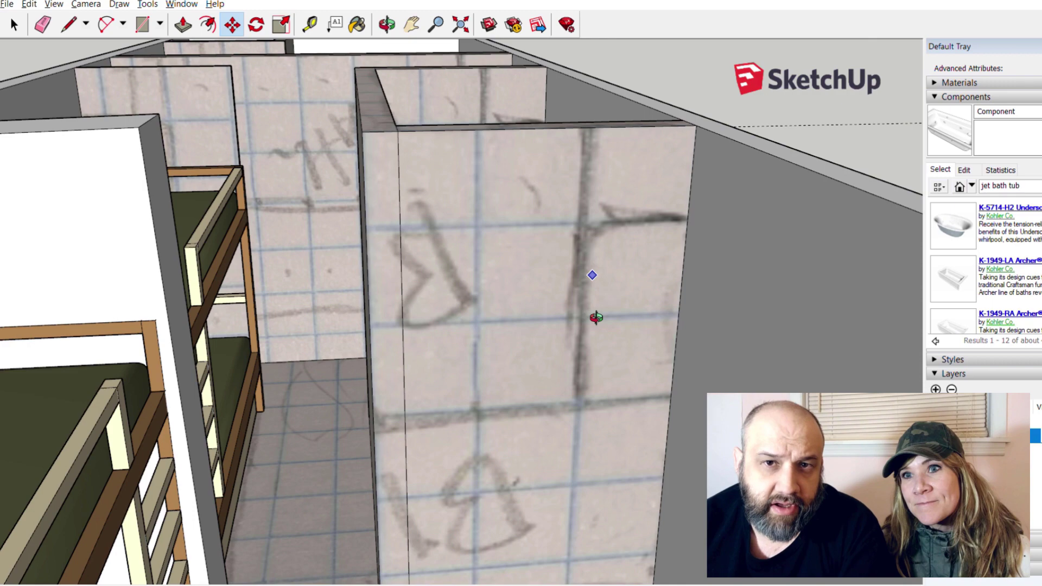
Step: Pull the narrow horizontal strip on the side wall beside the fridge outward into a shelf
middle_drag(614, 306, 514, 547)
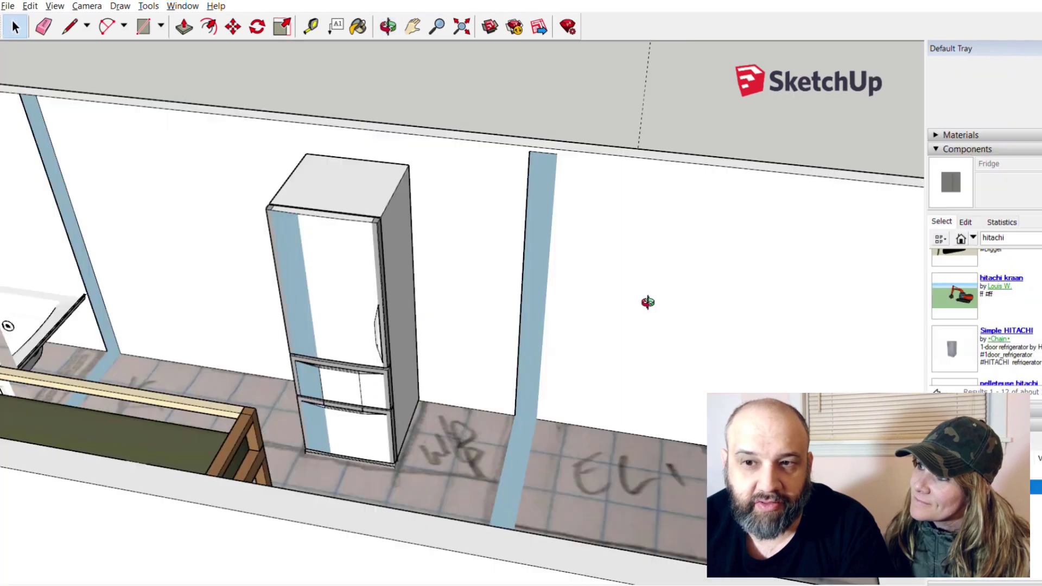
middle_drag(647, 302, 365, 232)
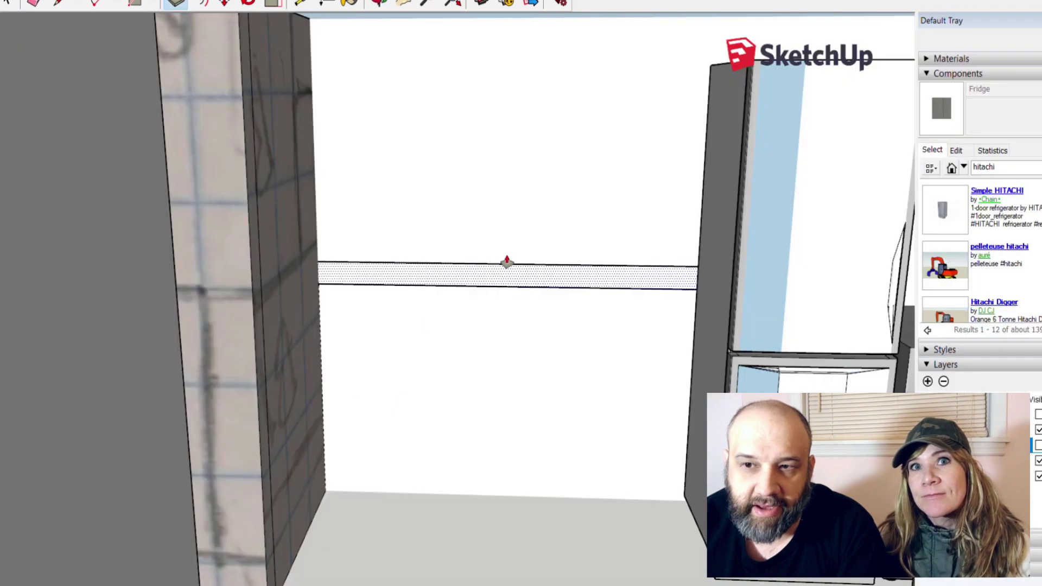
drag(507, 262, 496, 274)
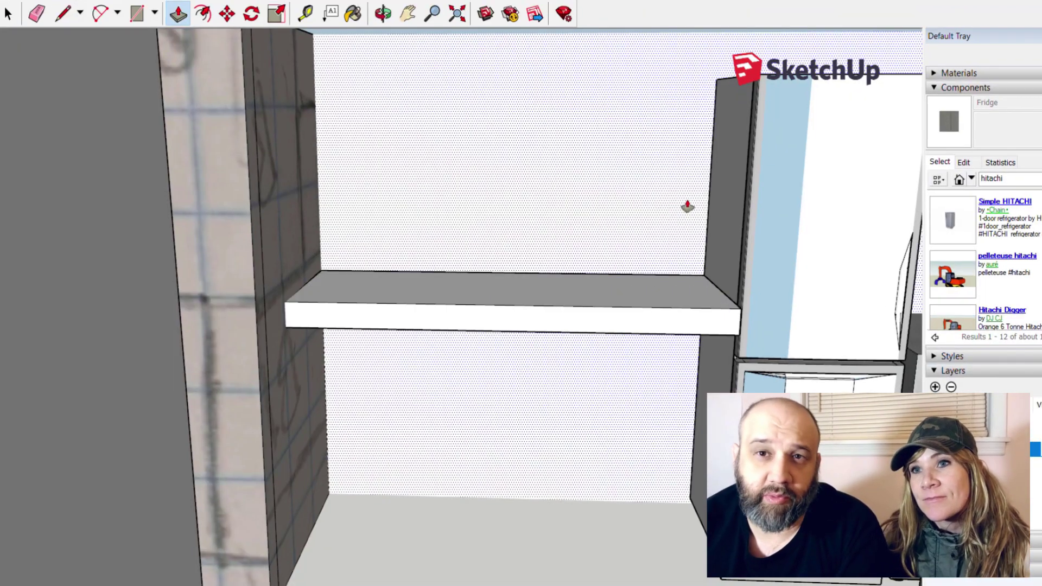
mouse_move(695, 226)
middle_down()
mouse_move(560, 300)
mouse_move(414, 354)
middle_up()
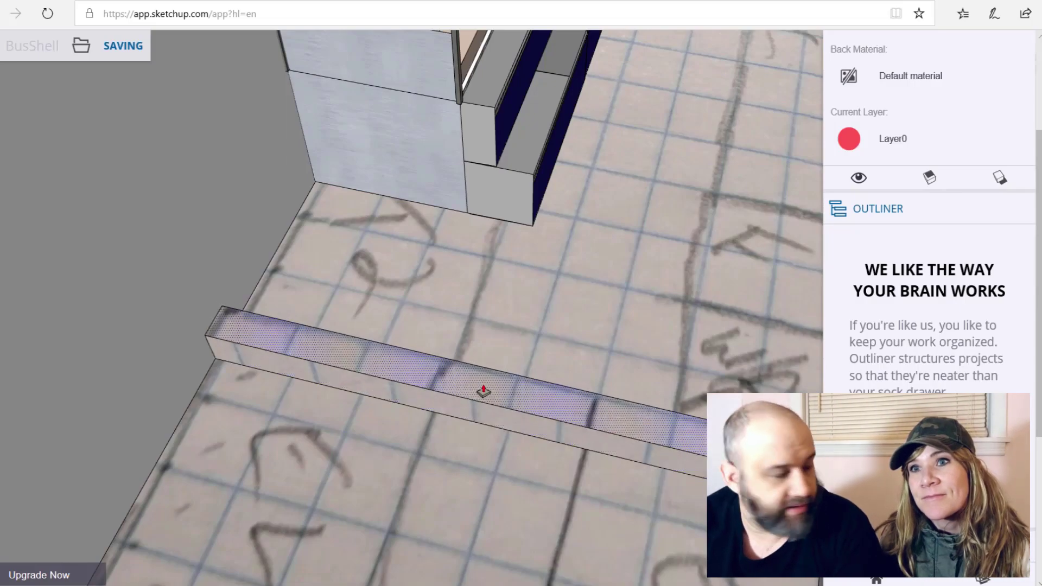
Step: Raise the floor strip between the bunks and the front area into a partition wall with Push/Pull
drag(483, 390, 396, 92)
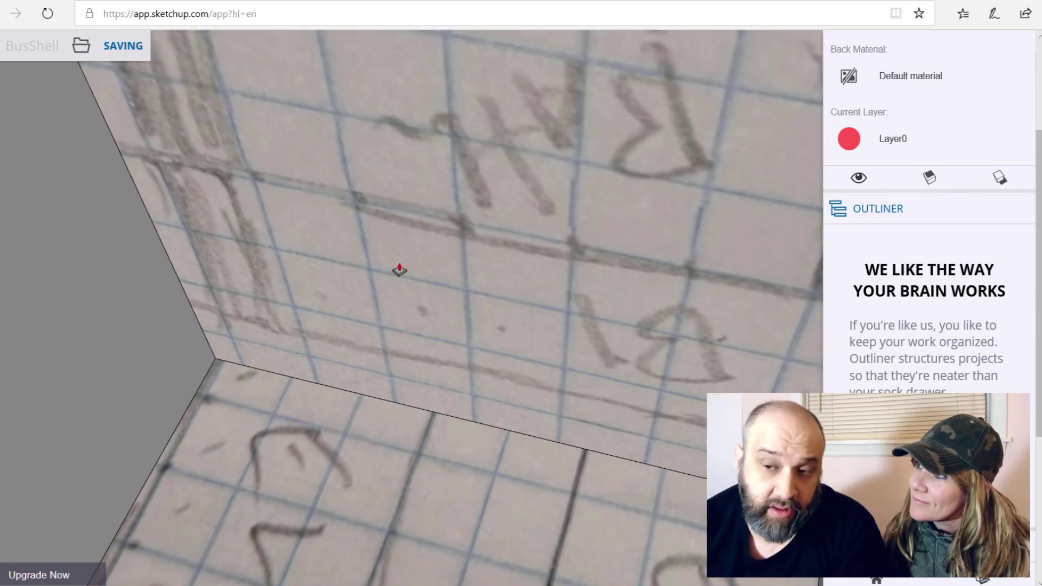
scroll(349, 304, down, 3)
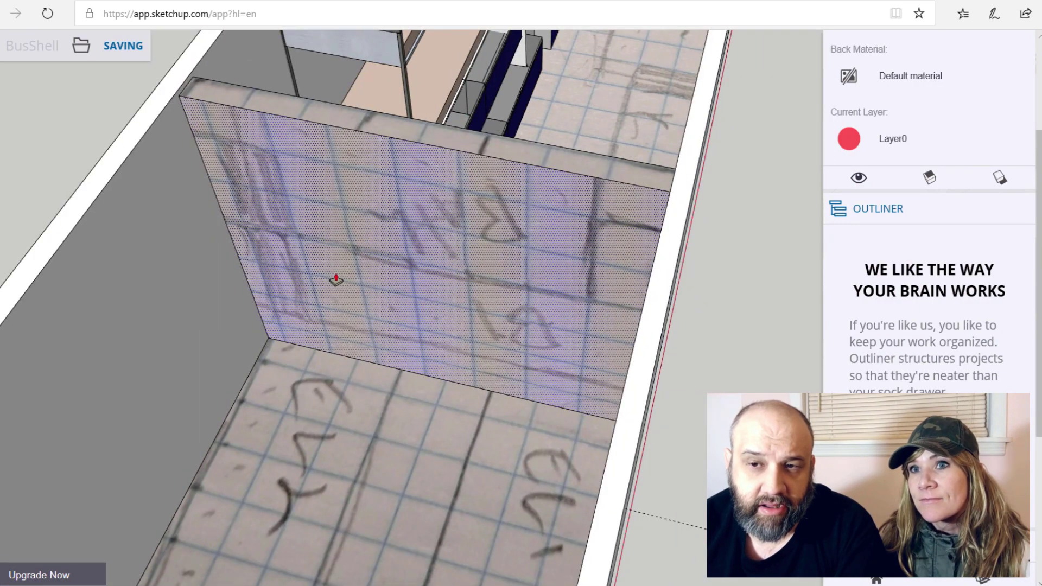
scroll(336, 279, down, 2)
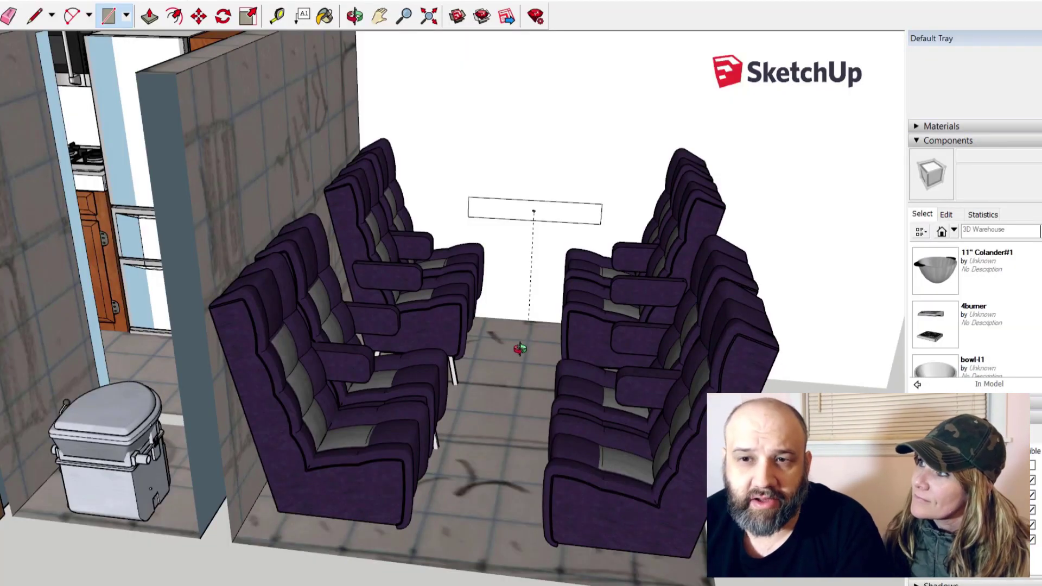
Step: Extrude the rectangle on the side wall into a tabletop between the seats and delete the face in the aisle between the two tables
middle_drag(520, 349, 398, 359)
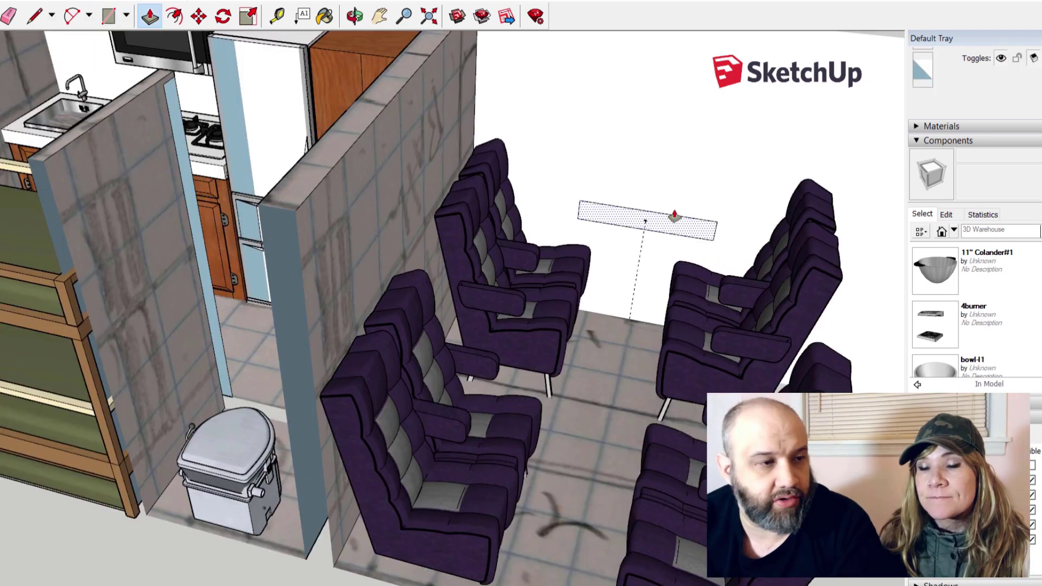
click(675, 215)
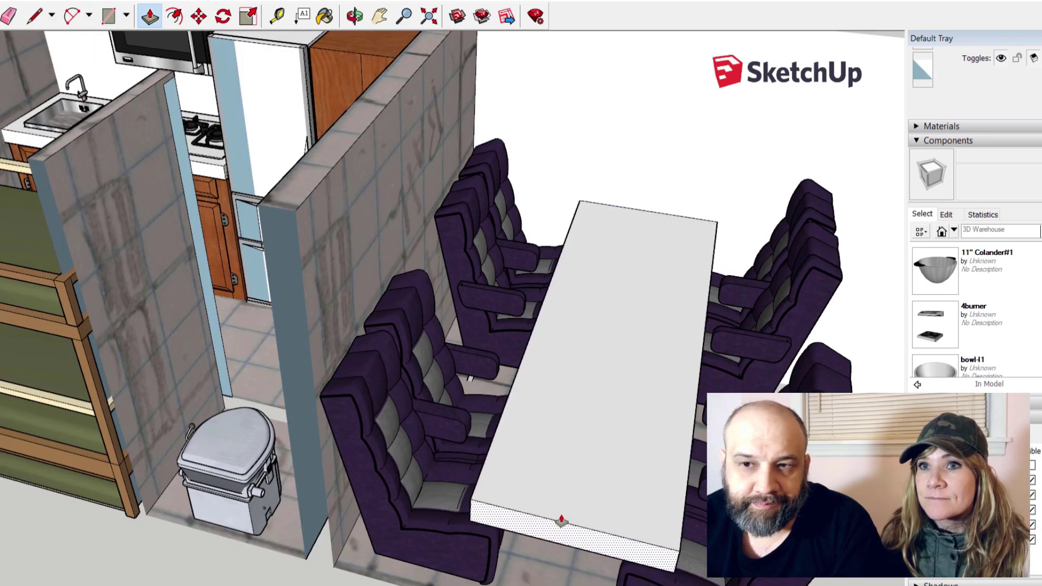
click(561, 522)
middle_drag(561, 522, 480, 286)
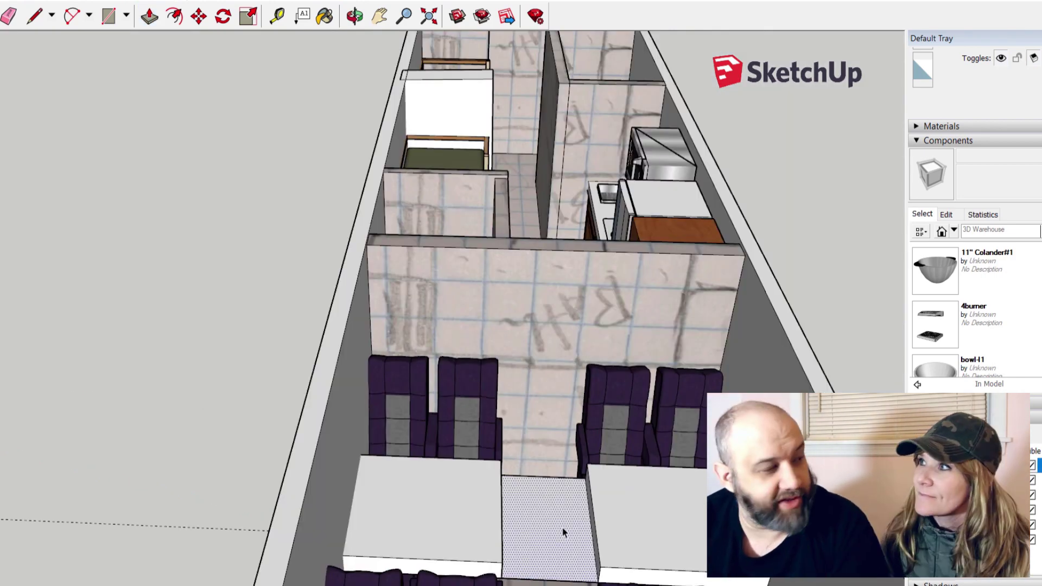
key(Delete)
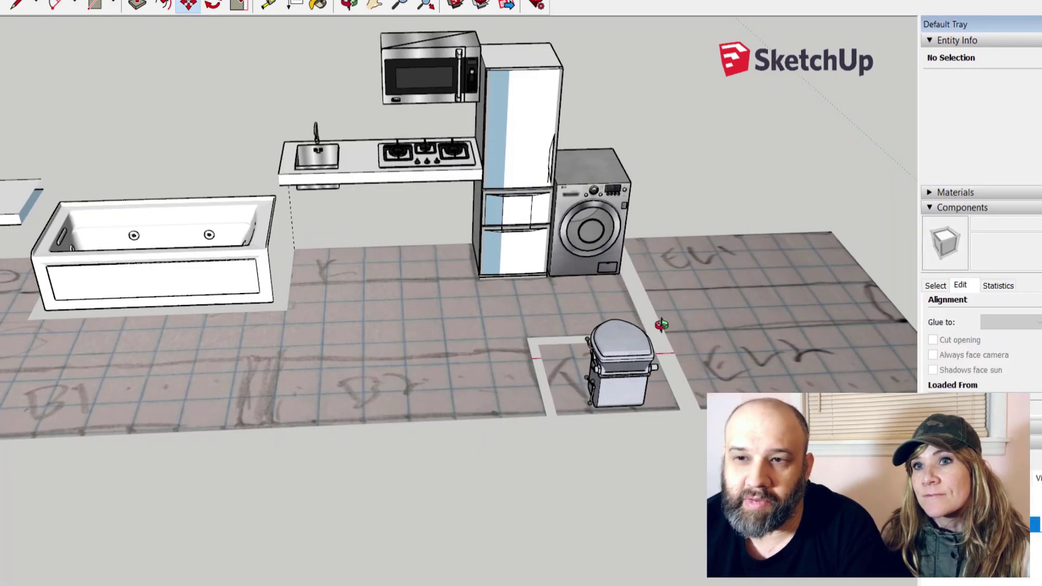
Step: Move the three-door base cabinet into position under the sink and stove countertop
middle_drag(661, 324, 613, 231)
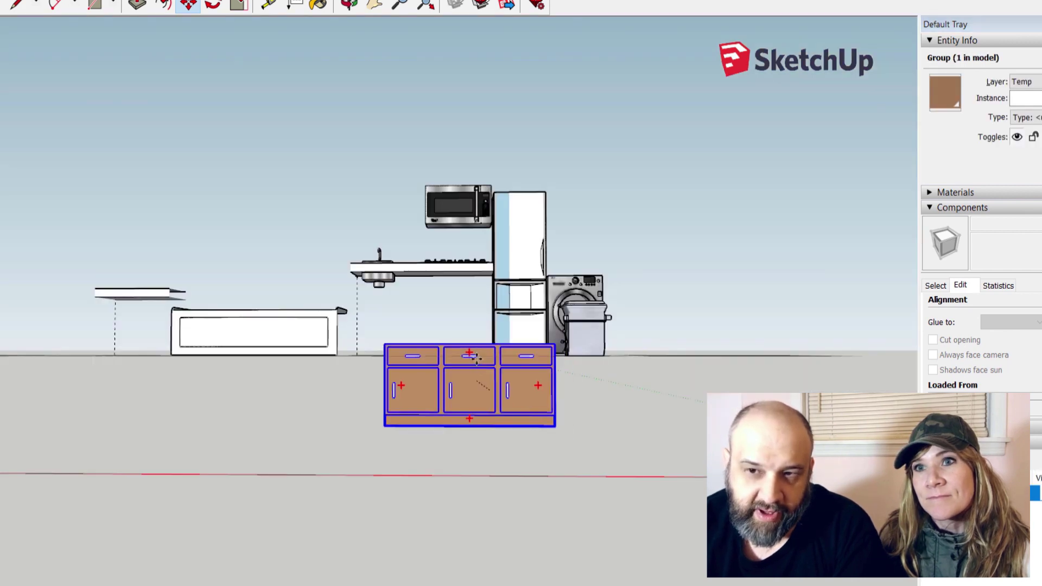
drag(482, 373, 437, 308)
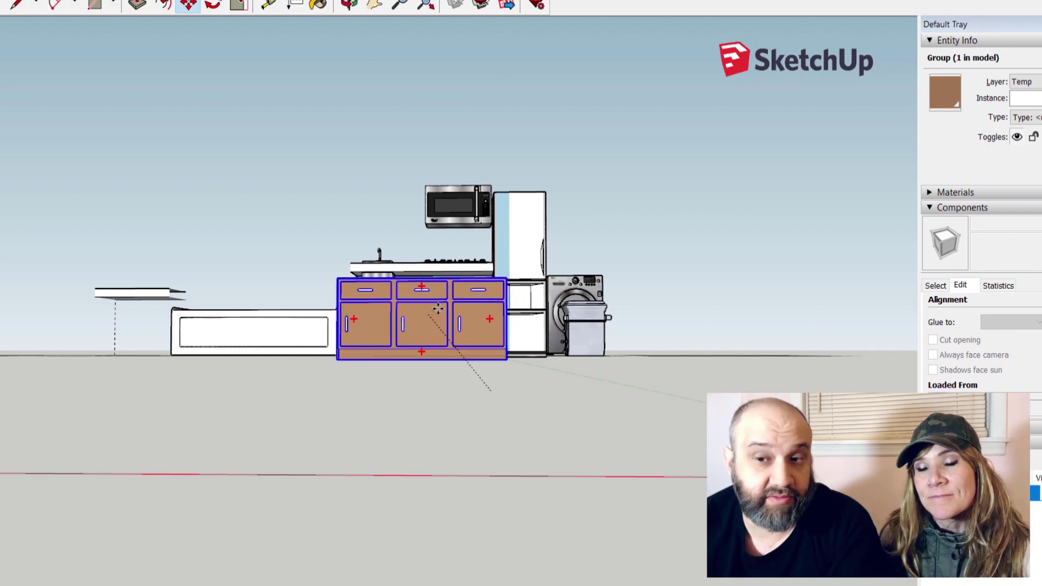
middle_drag(438, 308, 538, 490)
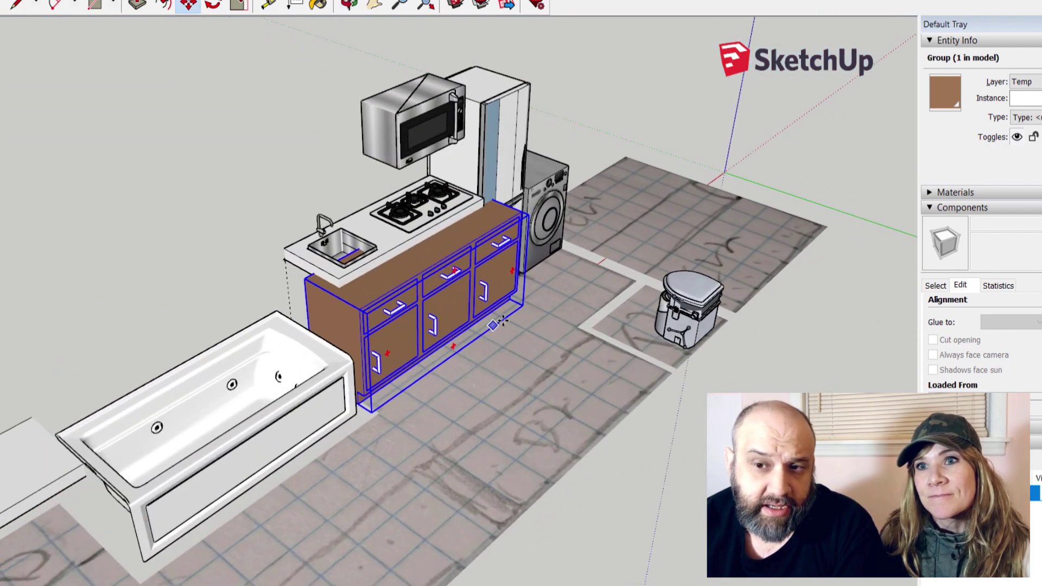
scroll(503, 320, up, 3)
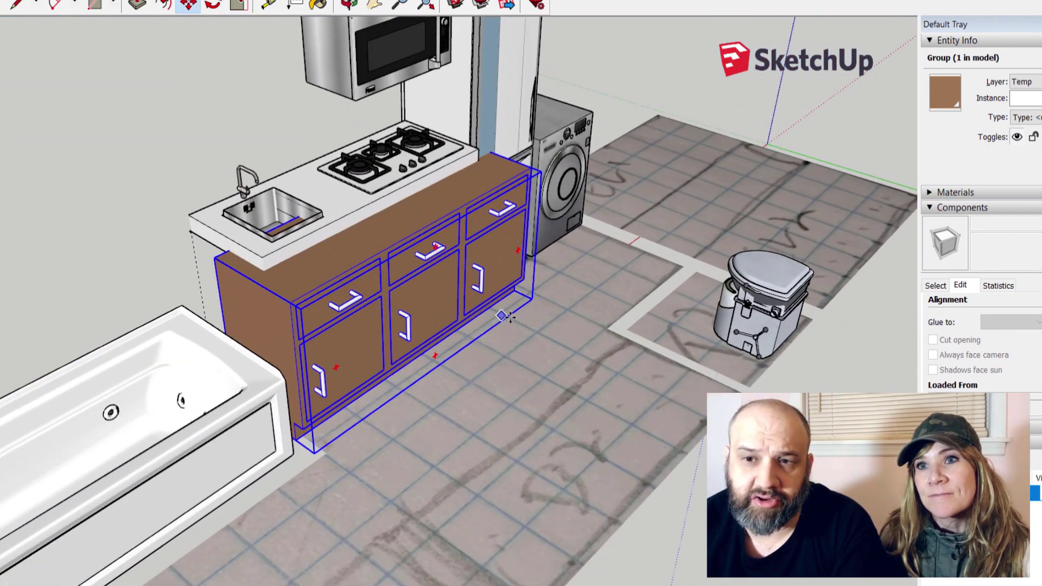
middle_drag(496, 338, 454, 325)
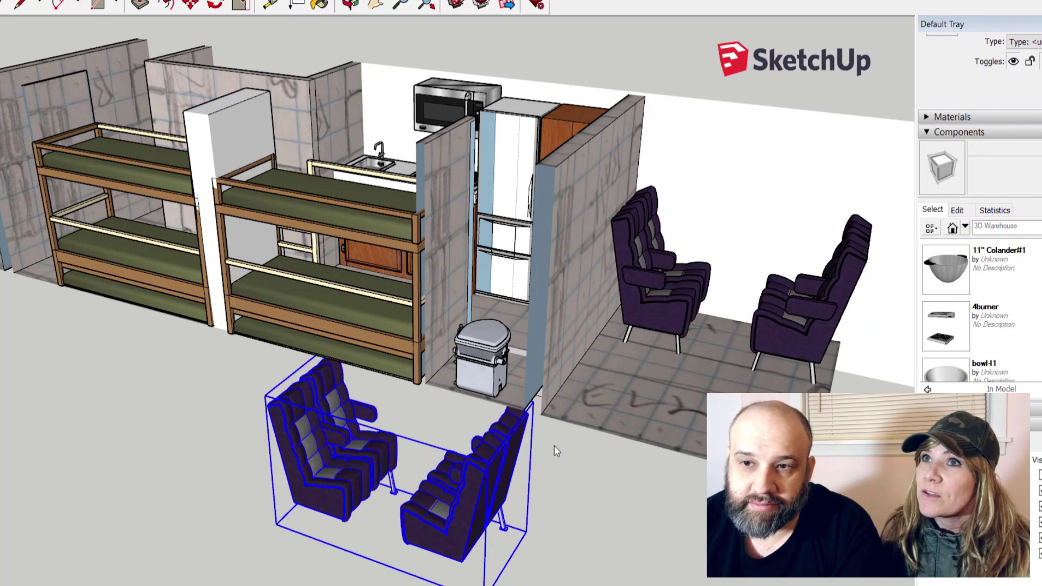
Step: Move the copied group of facing purple seats into the front seating area beside the existing seats
key(m)
click(526, 451)
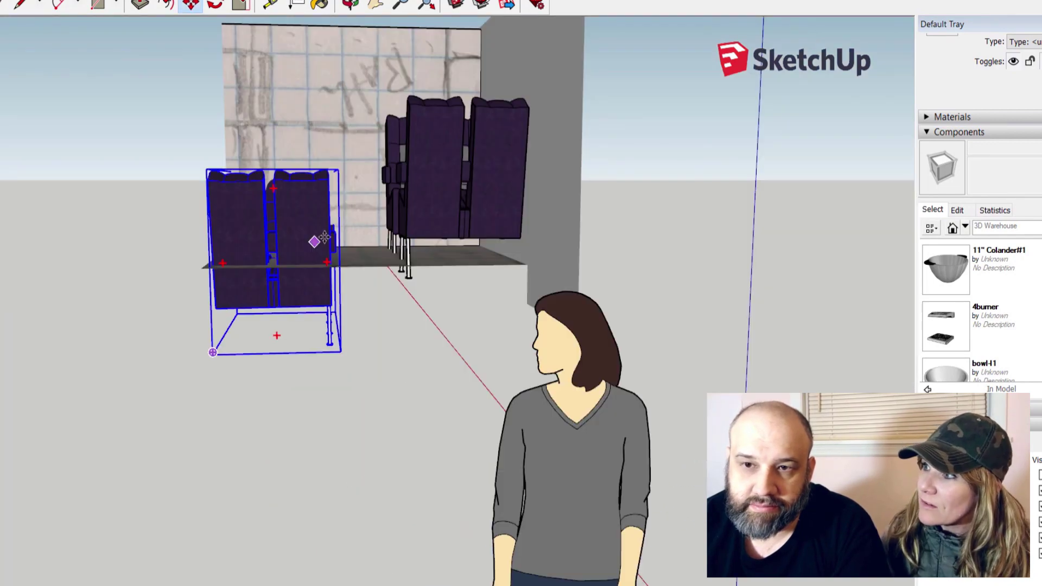
drag(303, 244, 121, 245)
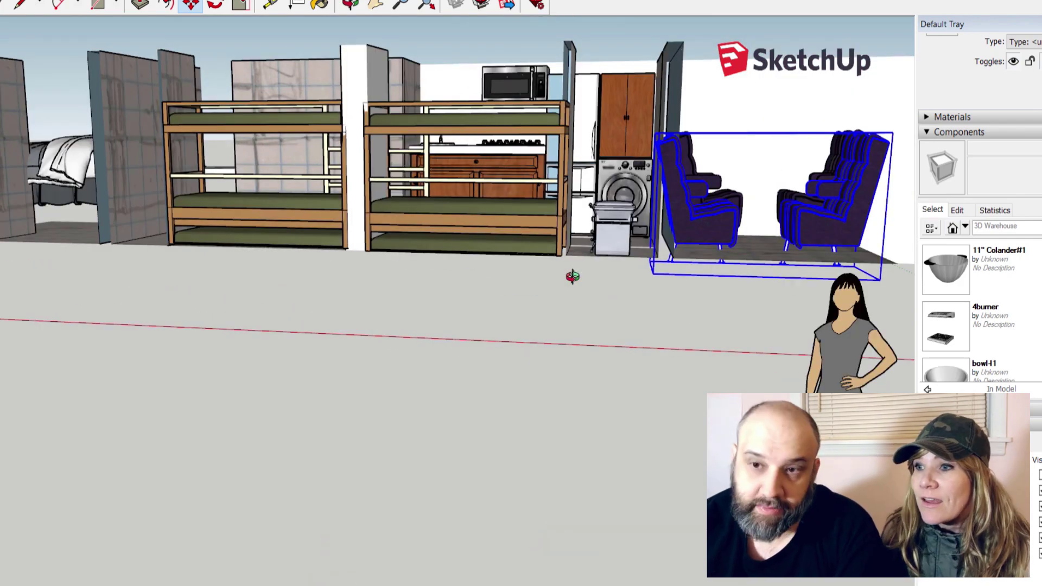
middle_drag(573, 277, 577, 277)
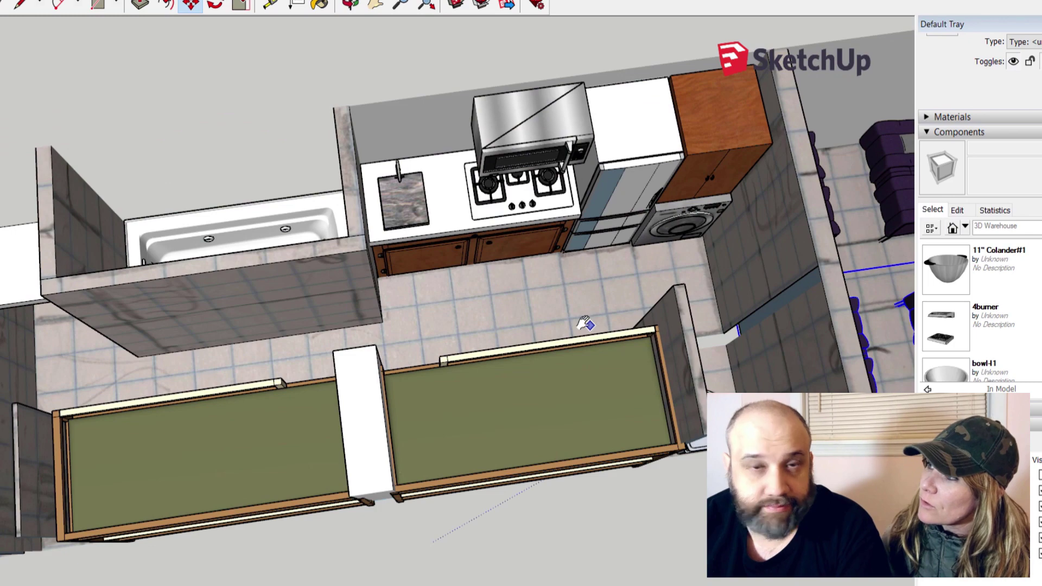
shift+middle_drag(589, 321, 378, 359)
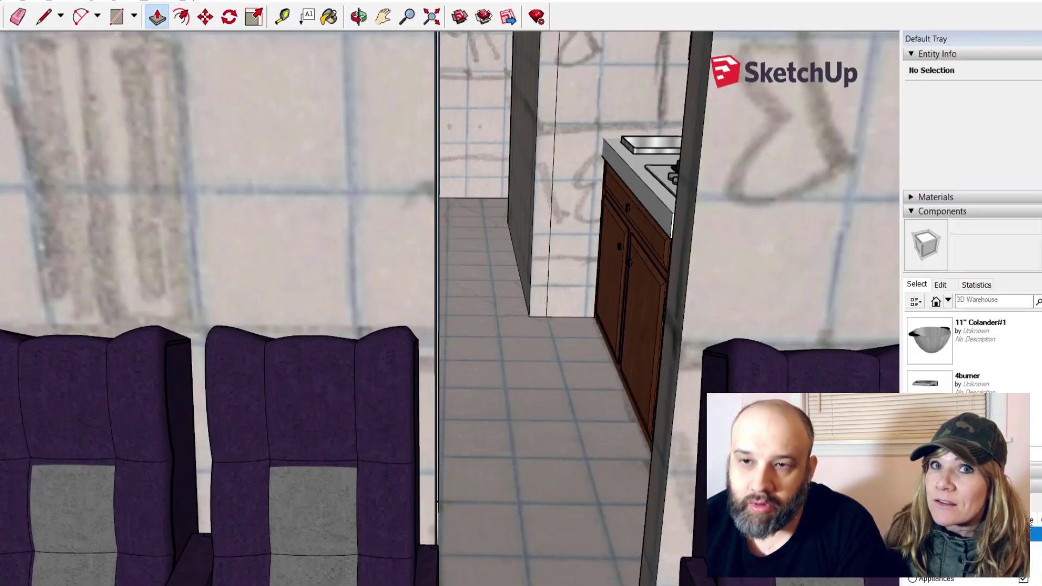
Step: Fit the dark wood door into the partition opening between the seating area and the kitchen
click(503, 262)
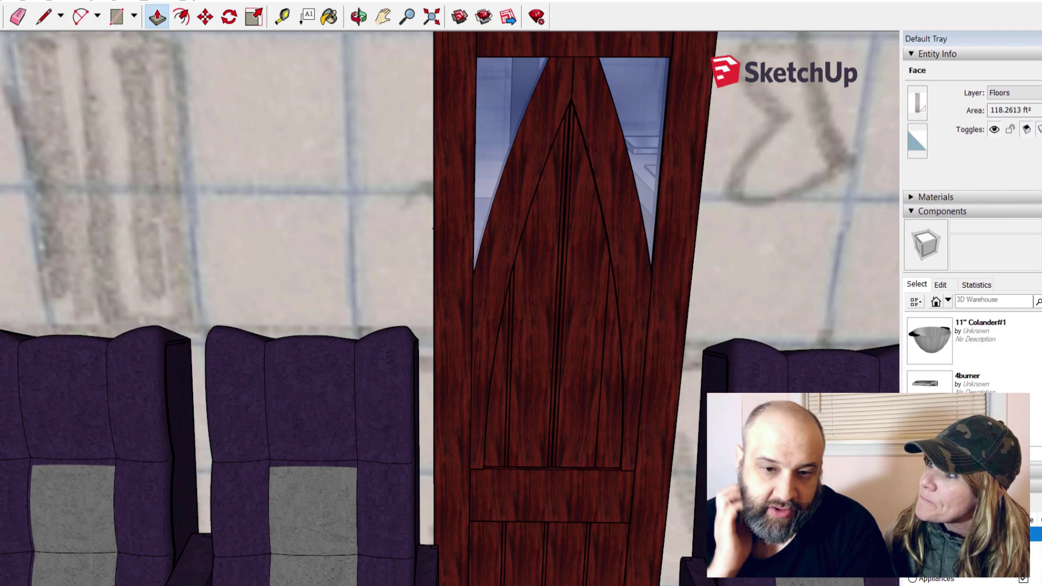
click(210, 5)
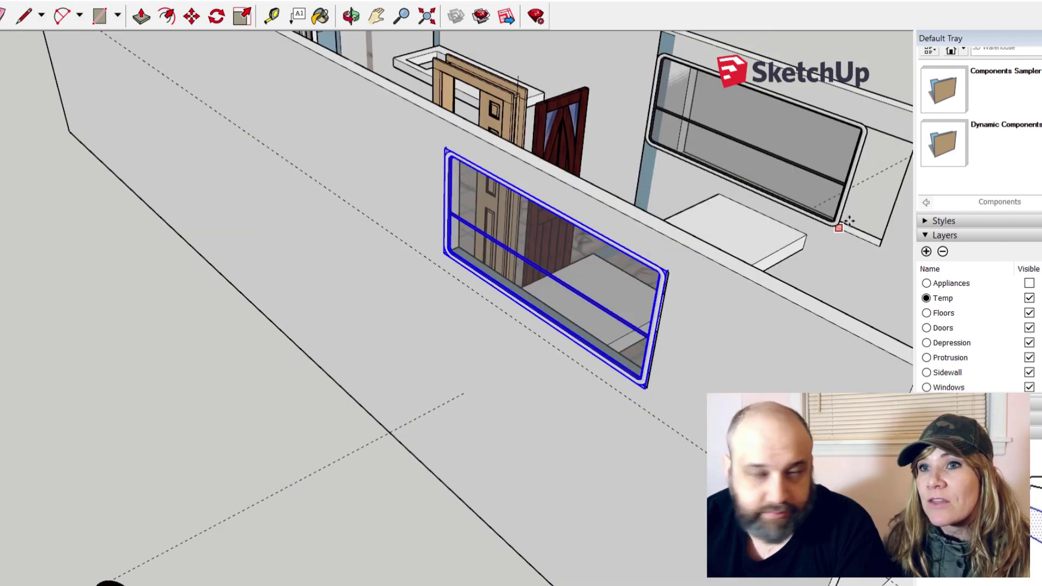
Step: Place the window in the side wall beside the front seating area
click(848, 222)
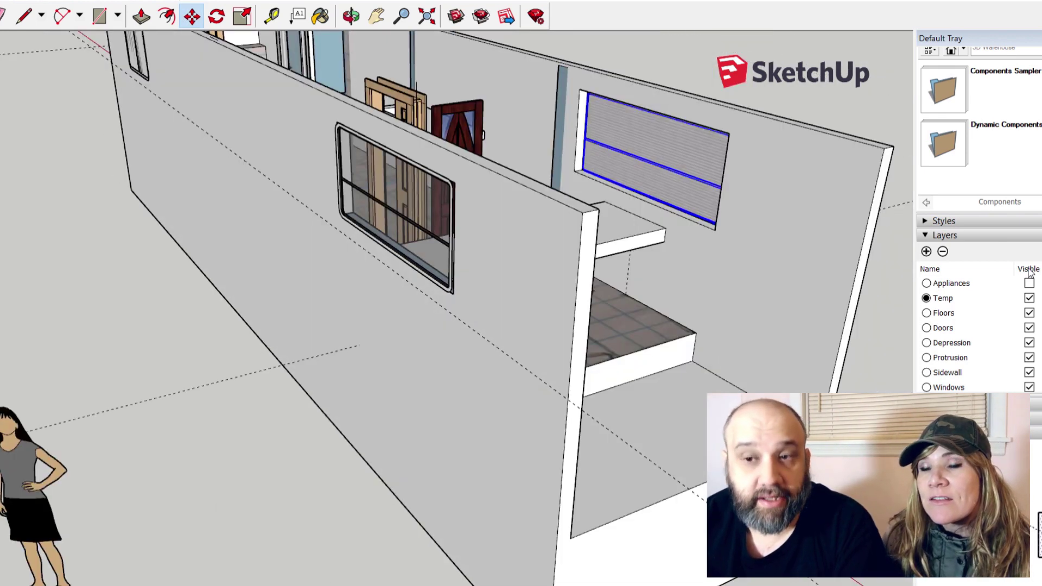
Step: Make the Appliances, Walls and Furnature layers visible
click(1036, 278)
click(1029, 282)
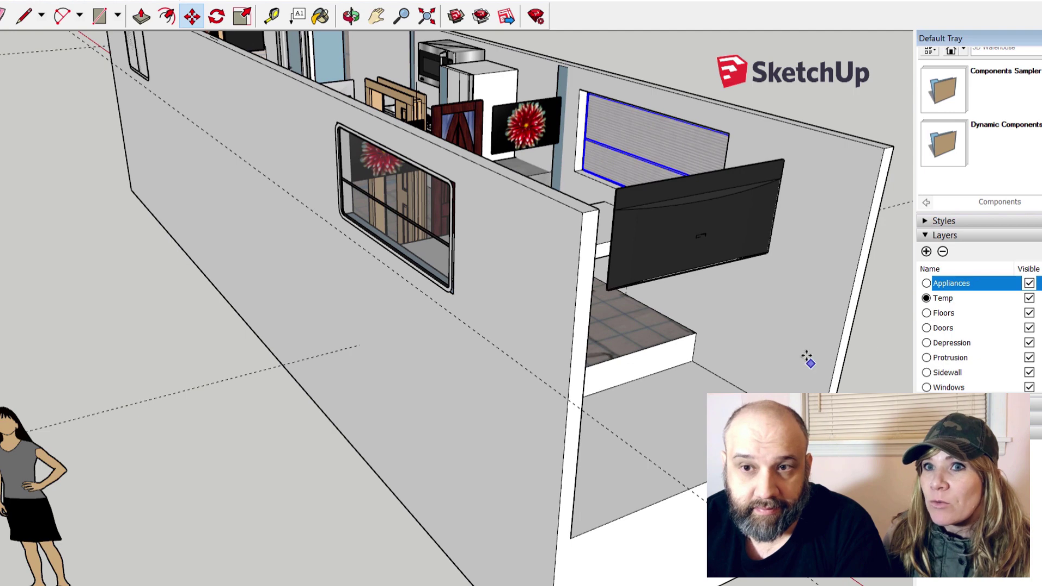
middle_drag(806, 356, 676, 349)
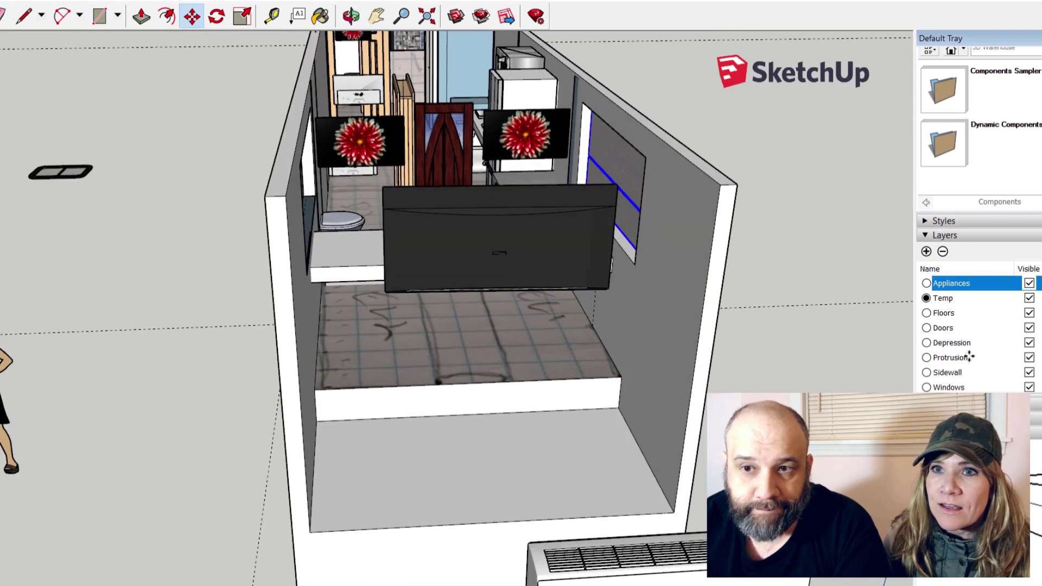
scroll(976, 322, up, 1)
click(1028, 298)
click(1028, 310)
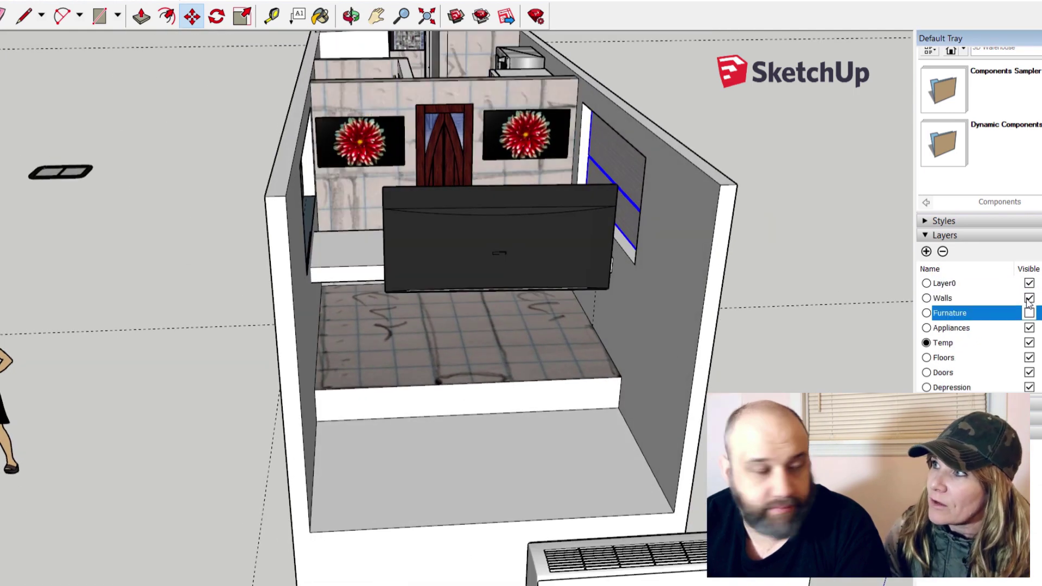
click(1029, 312)
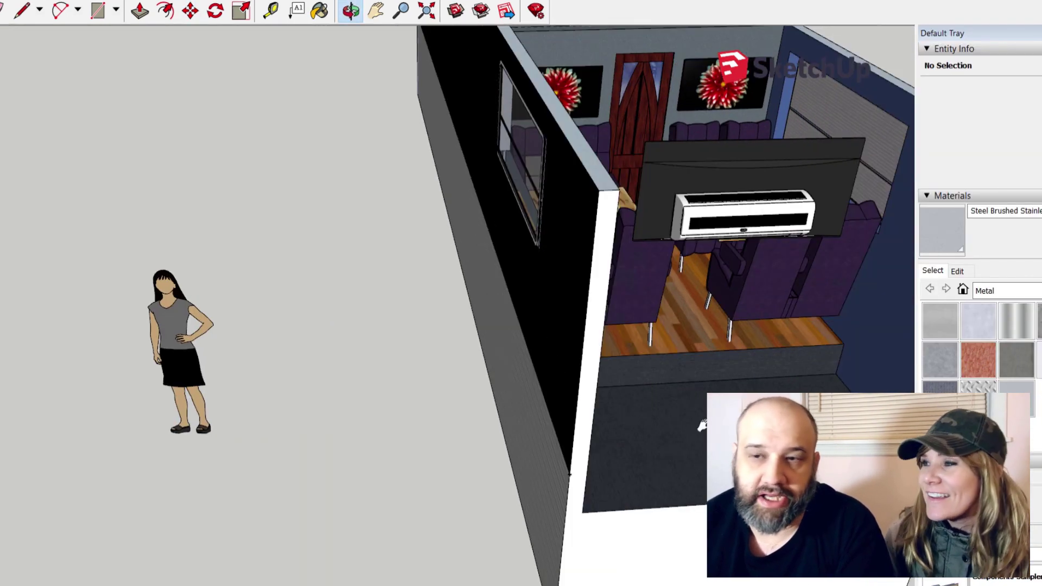
Step: Examine the furnished front seating area and the exterior side wall from several angles
mouse_move(701, 426)
shift+middle_down()
mouse_move(600, 419)
mouse_move(465, 388)
shift+middle_up()
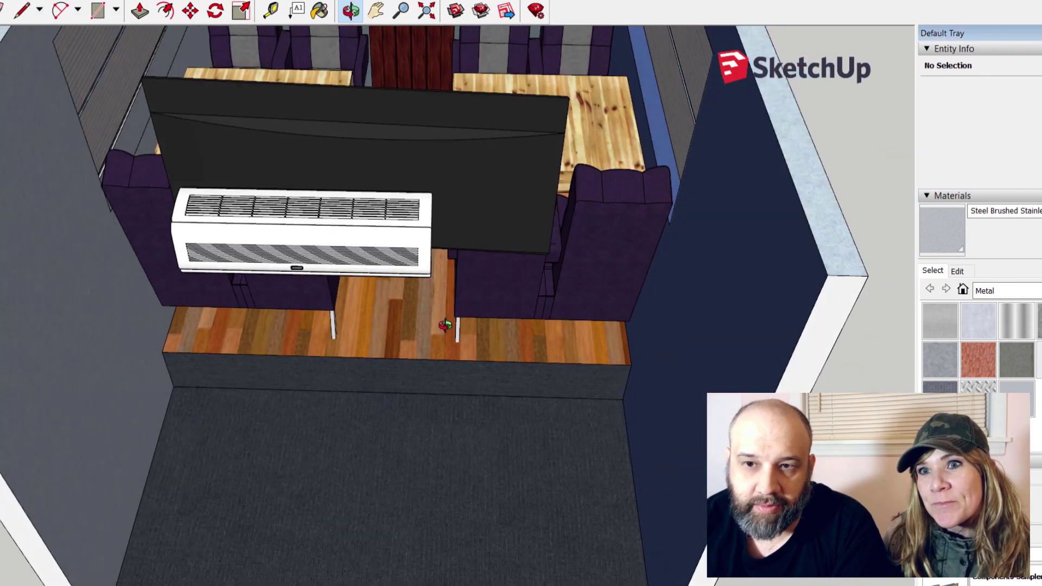
mouse_move(445, 324)
middle_down()
mouse_move(365, 327)
mouse_move(271, 357)
middle_up()
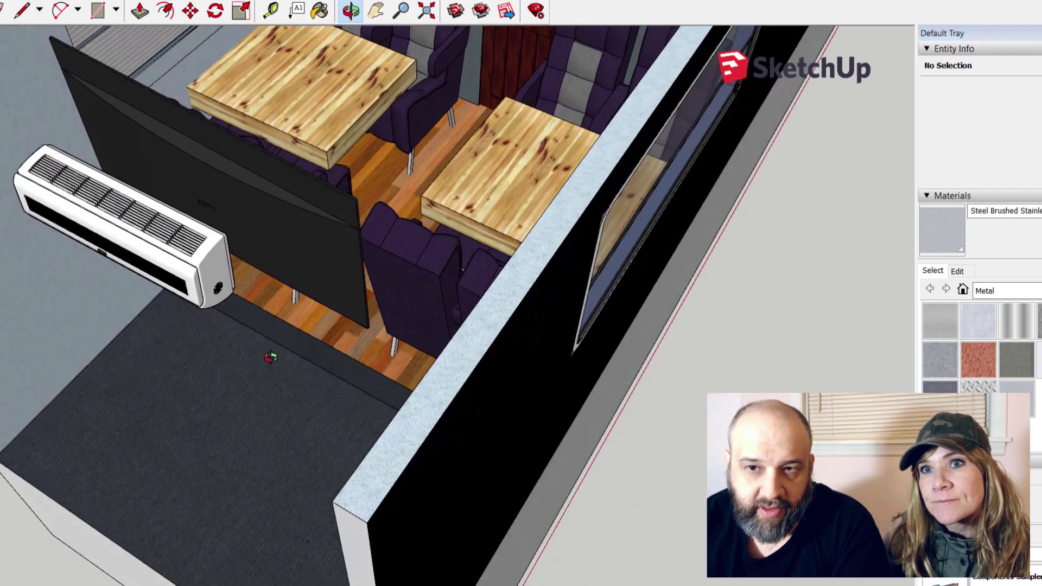
drag(270, 357, 130, 337)
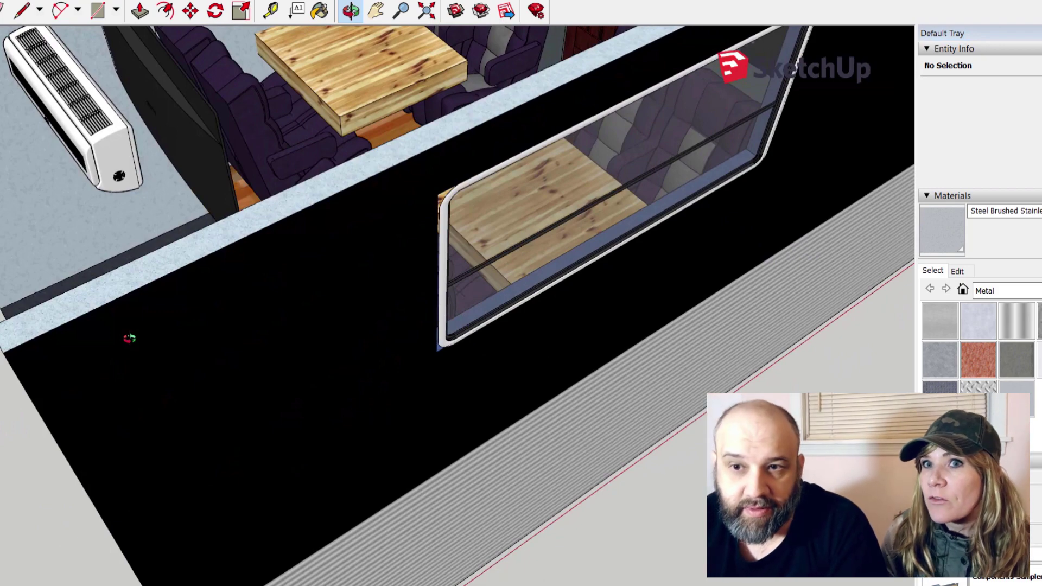
drag(129, 338, 101, 320)
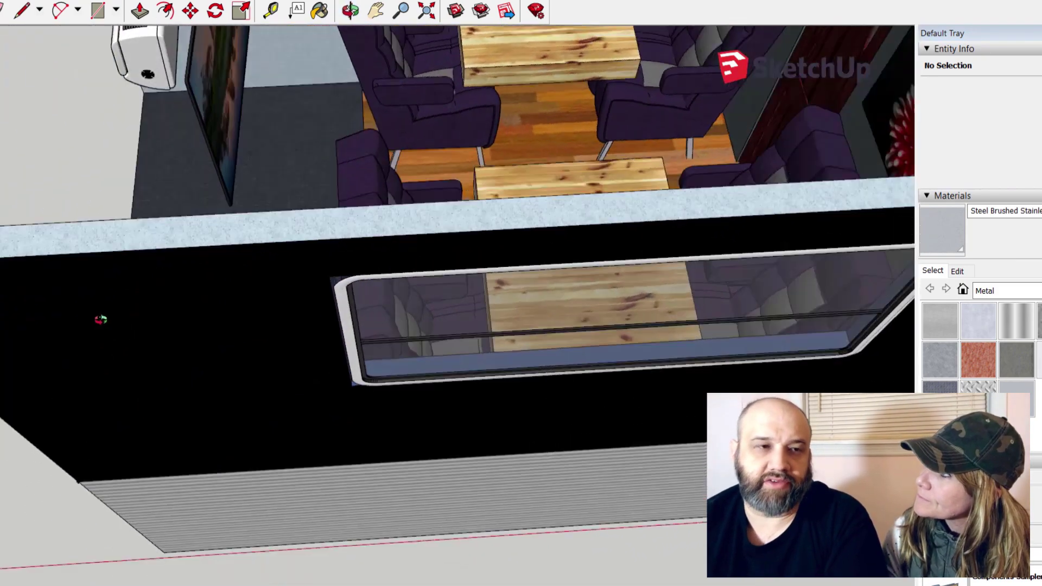
middle_drag(101, 319, 27, 237)
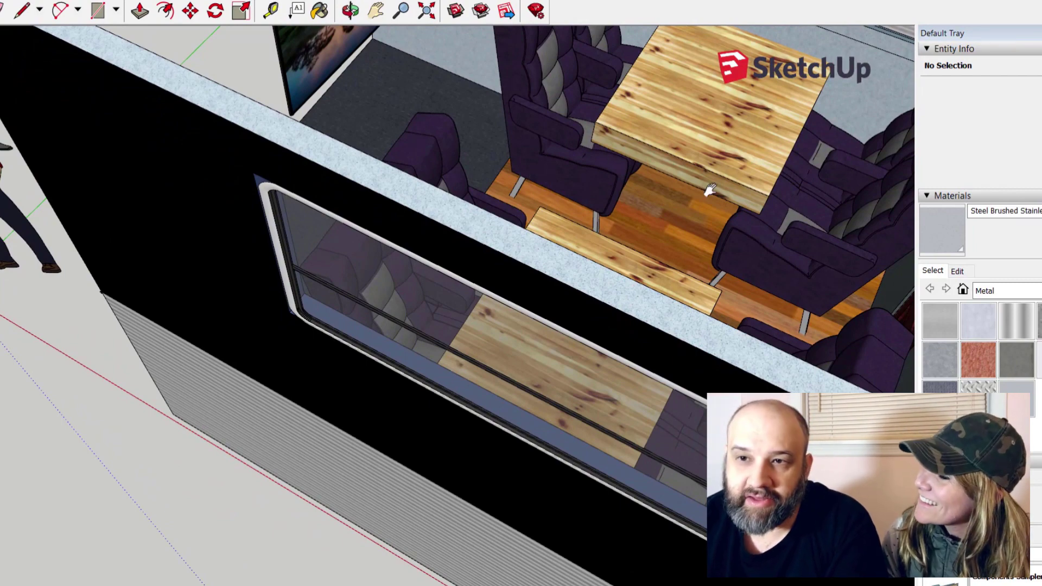
Step: Inspect the dining tables, purple seats and the partition wall with the dark wood door
key(o)
shift+middle_drag(697, 194, 356, 245)
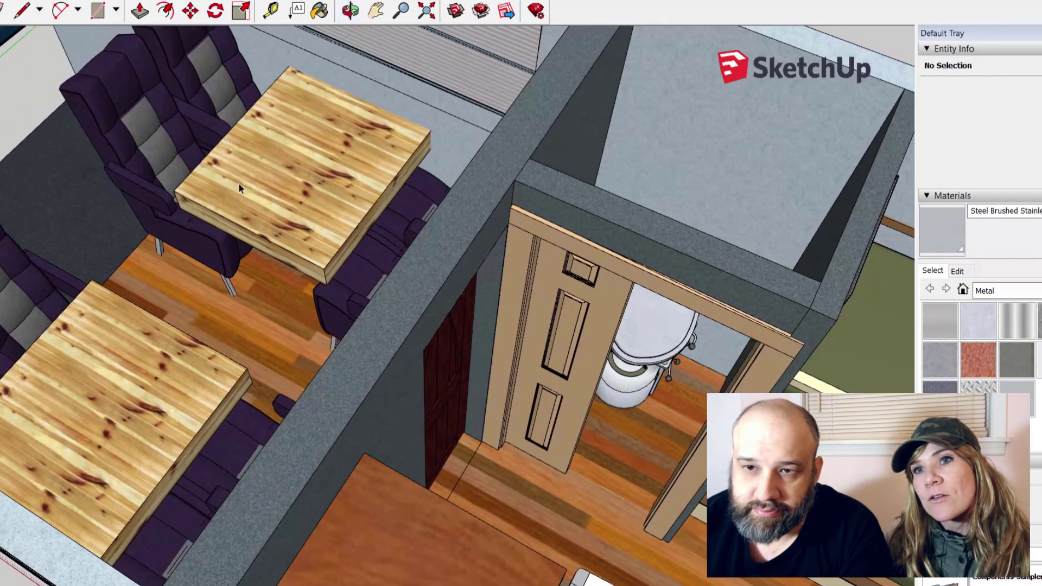
shift+middle_drag(239, 184, 286, 410)
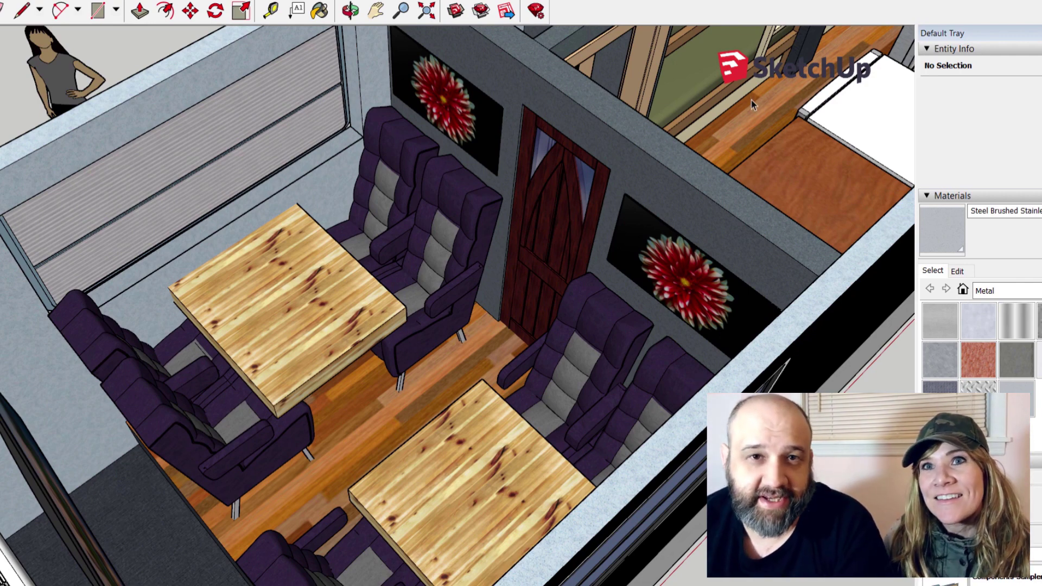
Step: Examine the kitchen appliances and counter, the front toilet room and the bunk beds opposite
shift+middle_drag(793, 161, 423, 344)
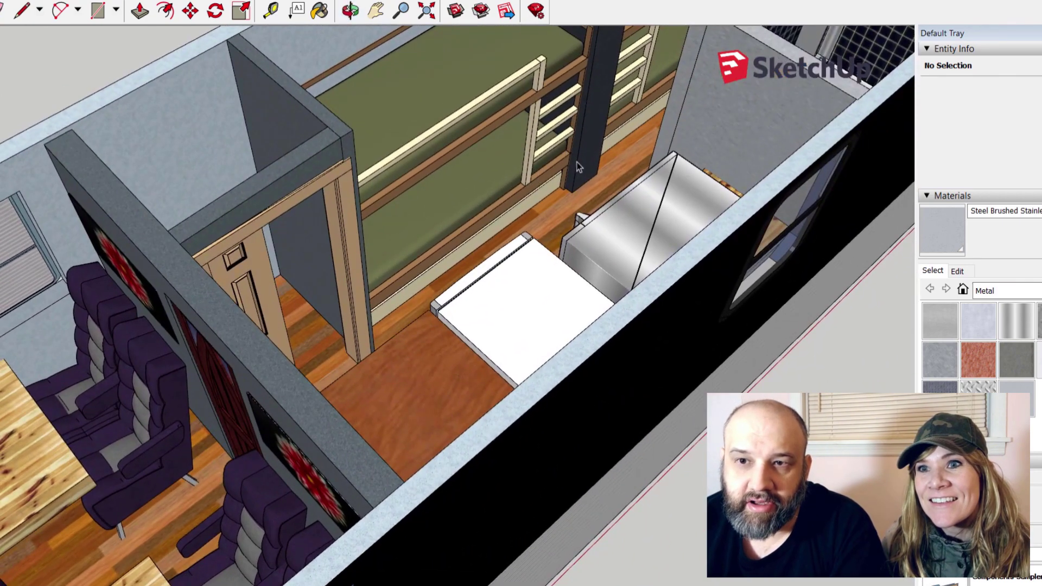
middle_drag(596, 172, 418, 205)
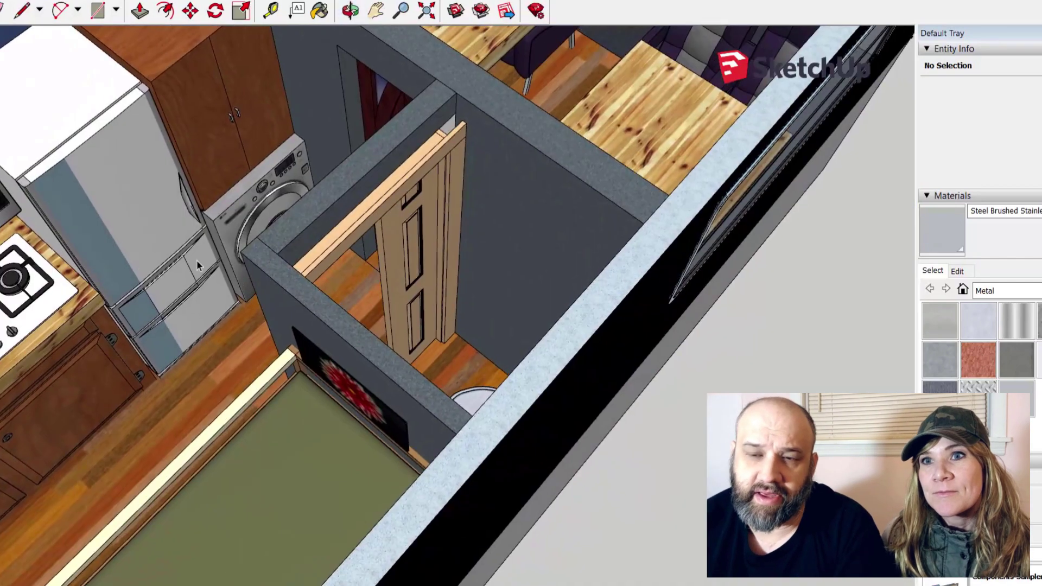
middle_drag(408, 183, 362, 178)
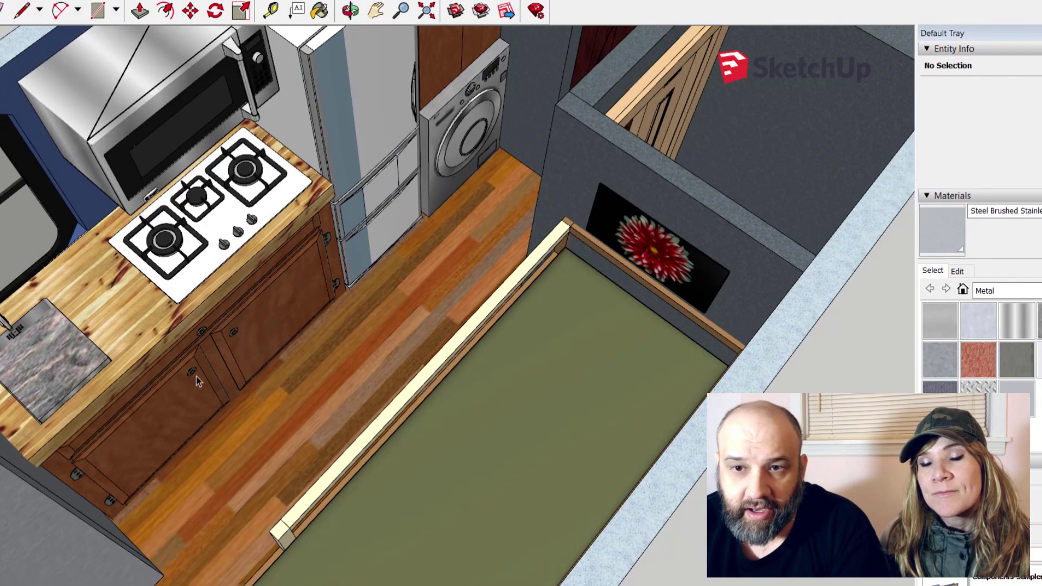
middle_drag(196, 377, 955, 423)
middle_drag(852, 450, 887, 399)
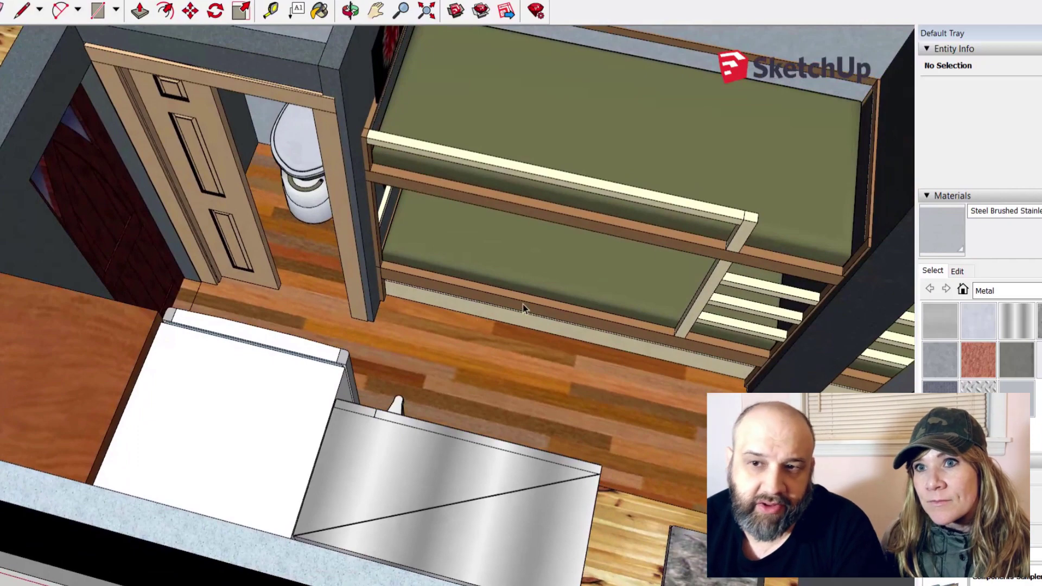
scroll(558, 265, down, 3)
shift+middle_drag(558, 264, 553, 529)
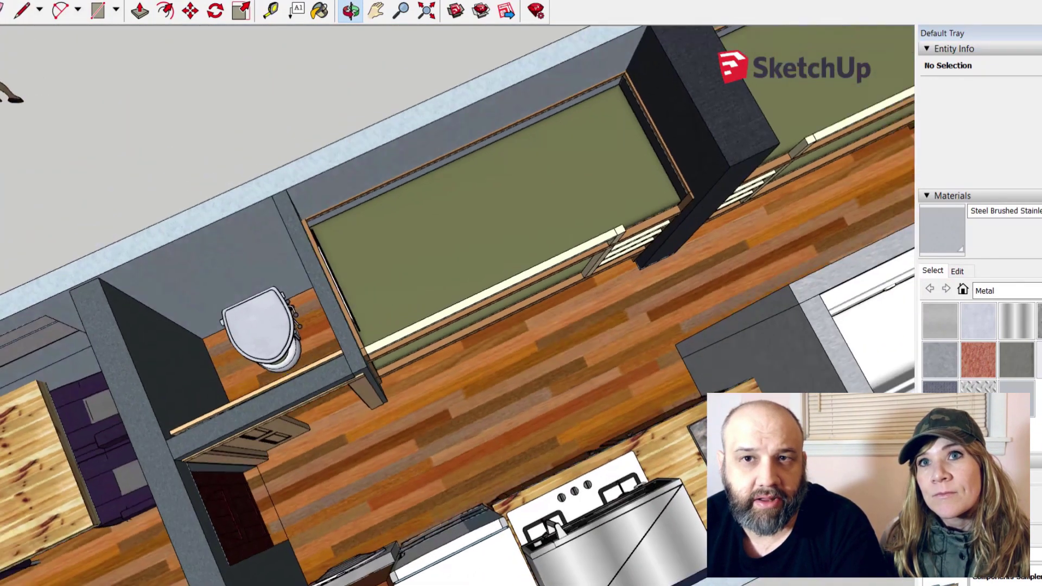
middle_drag(868, 461, 1031, 296)
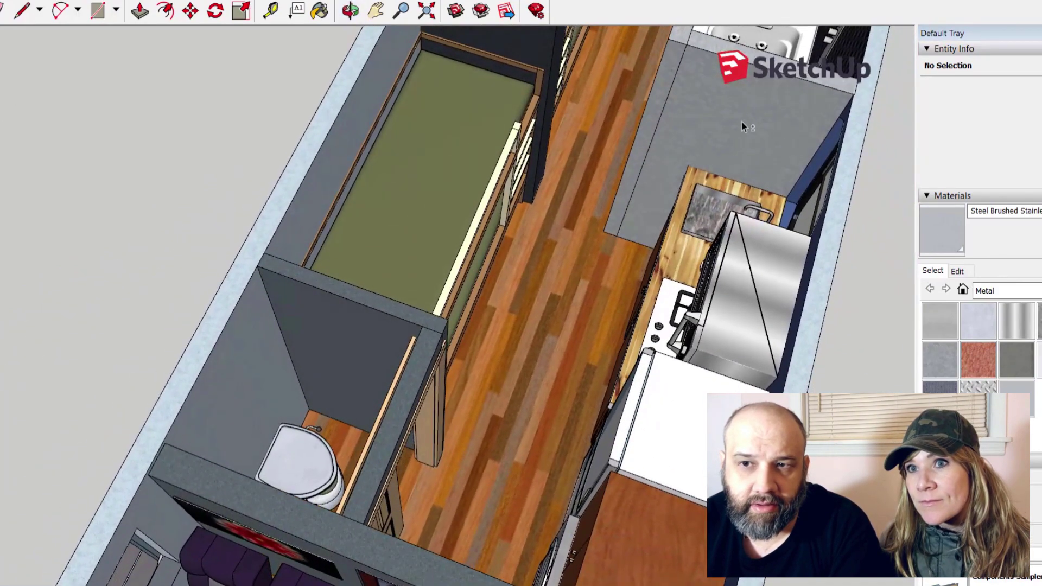
Step: Examine the tiled shower room and the adjoining desk nook with its office chair, air conditioner and wall monitor
shift+middle_drag(612, 170, 411, 398)
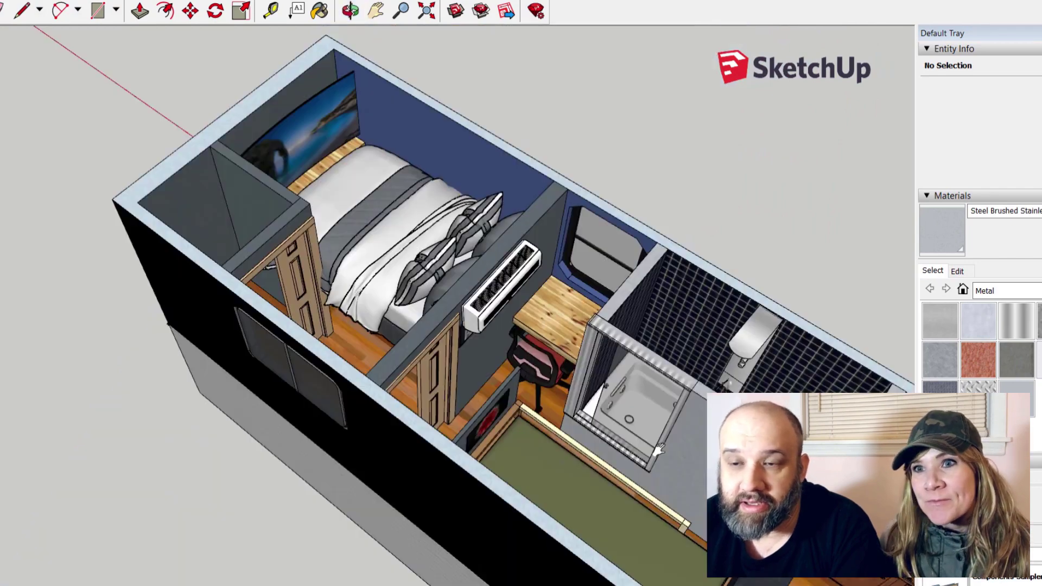
shift+middle_drag(638, 410, 630, 399)
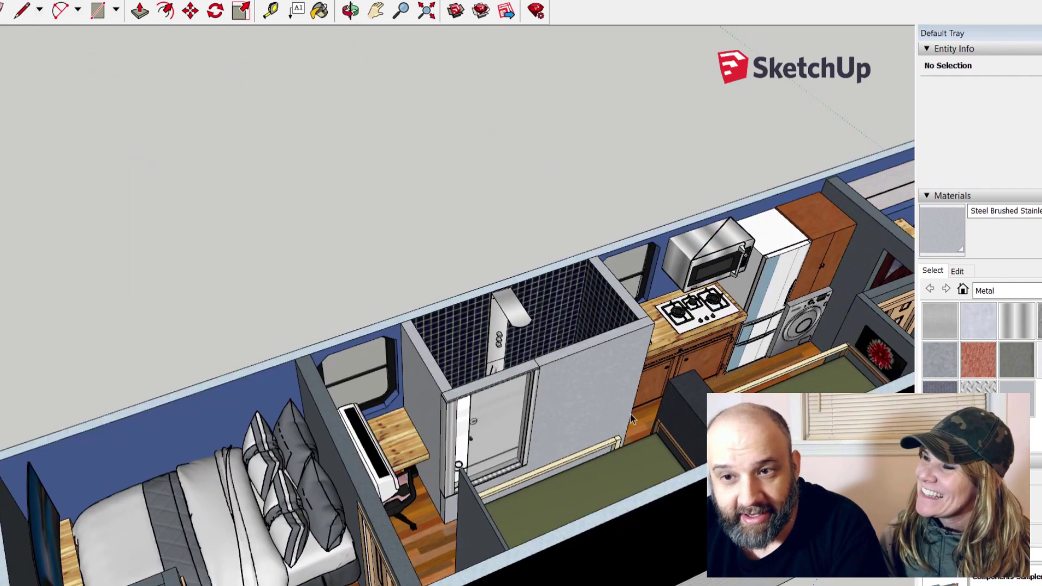
scroll(631, 415, up, 3)
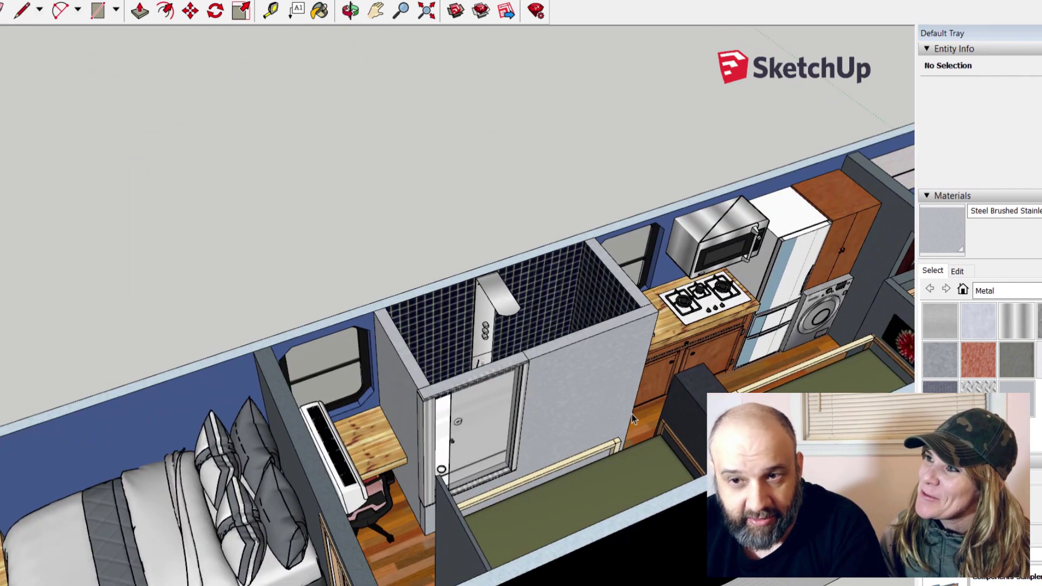
scroll(631, 414, up, 1)
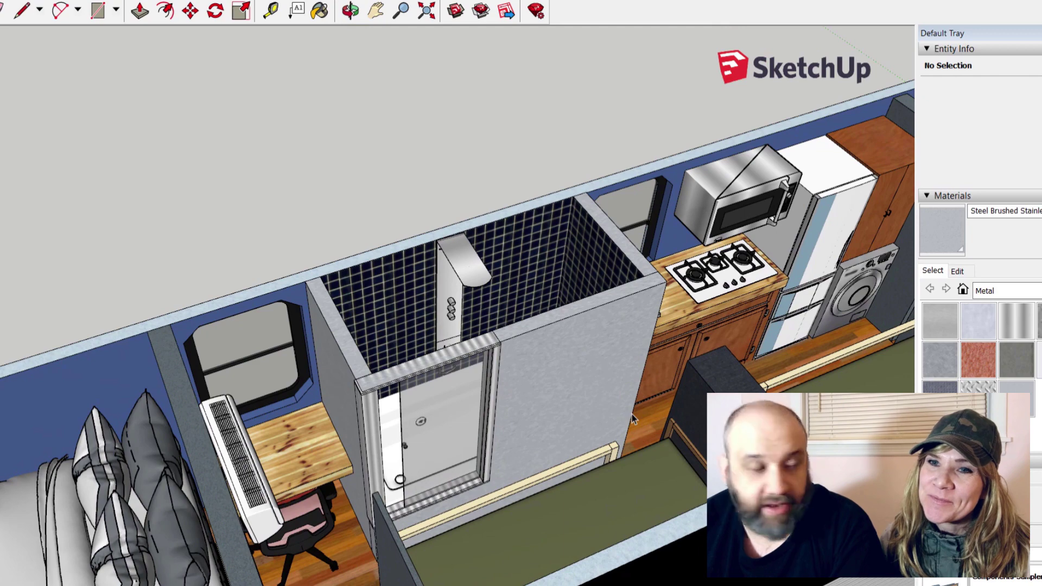
scroll(620, 412, up, 2)
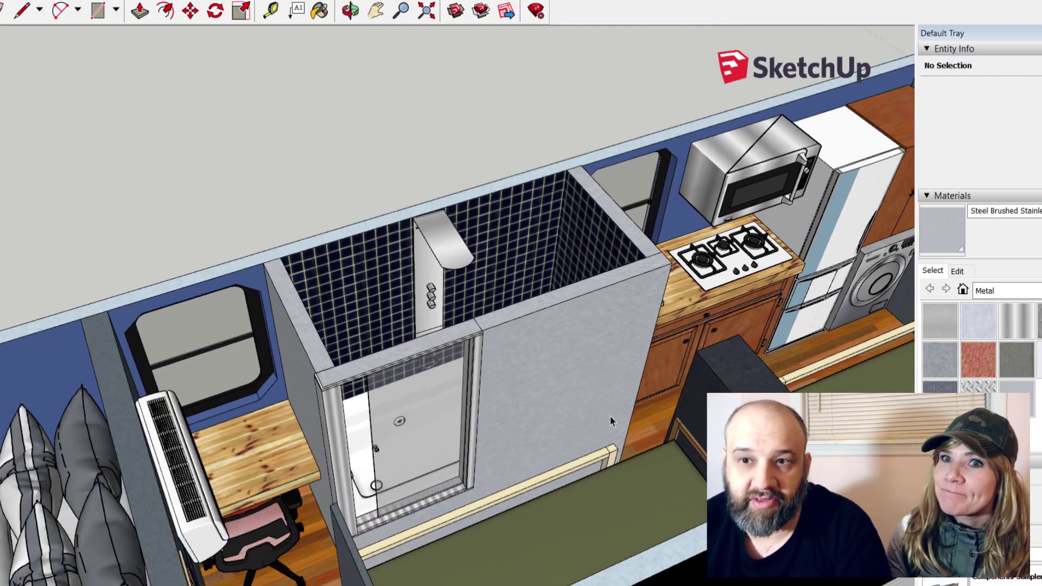
scroll(604, 404, up, 1)
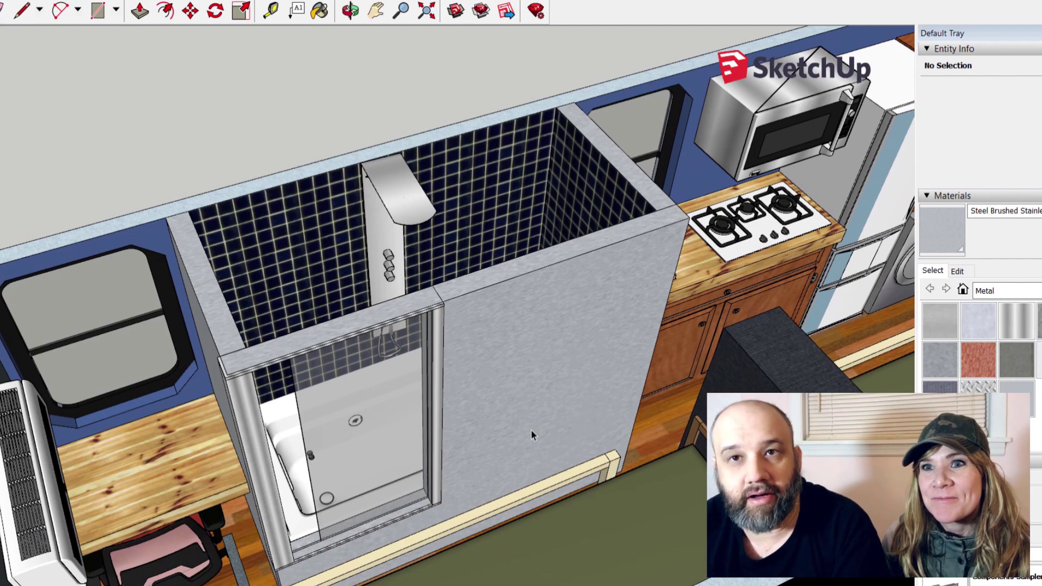
middle_drag(485, 417, 183, 357)
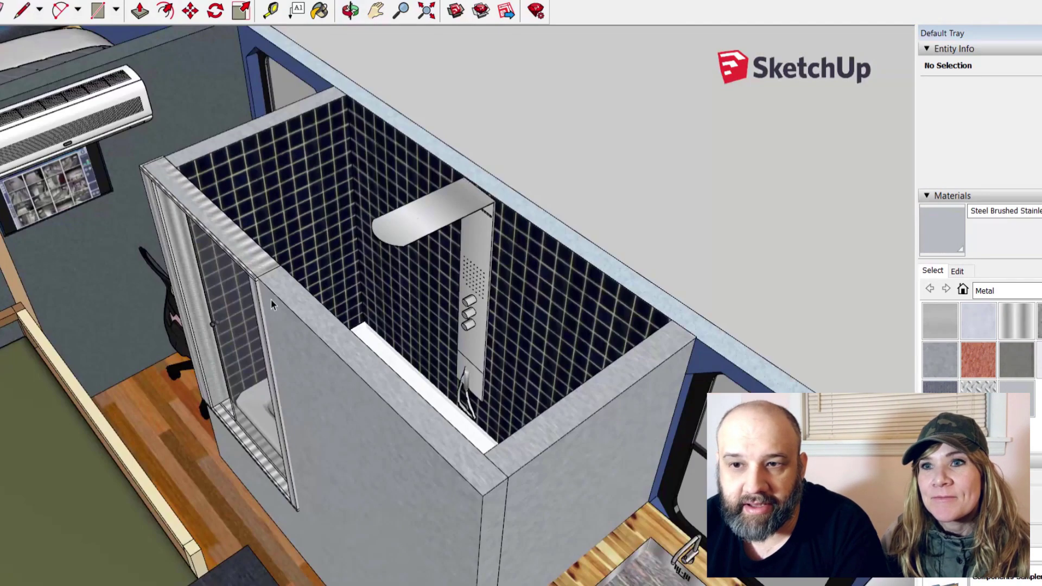
middle_drag(272, 304, 673, 446)
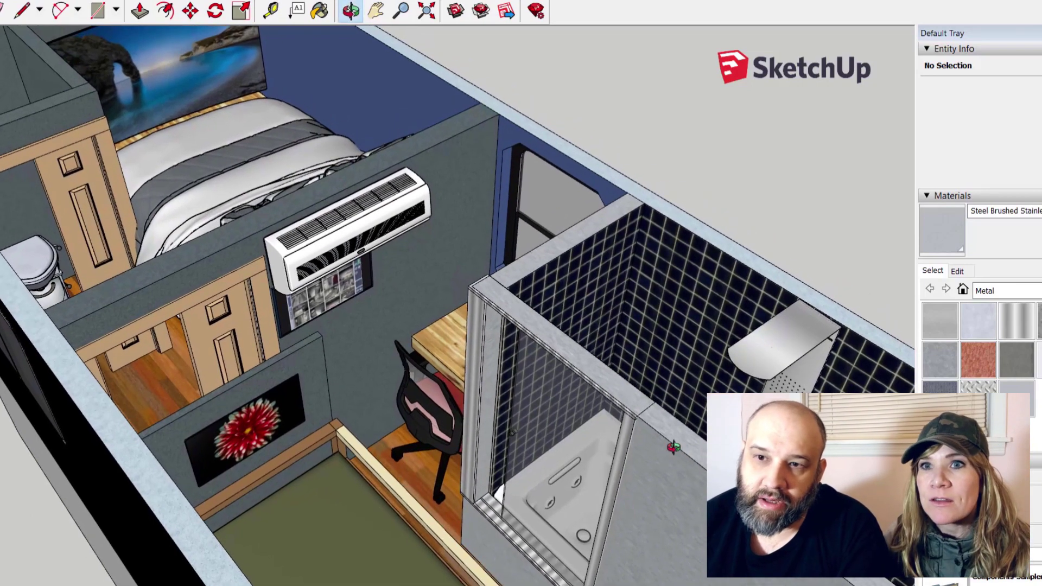
scroll(445, 371, up, 6)
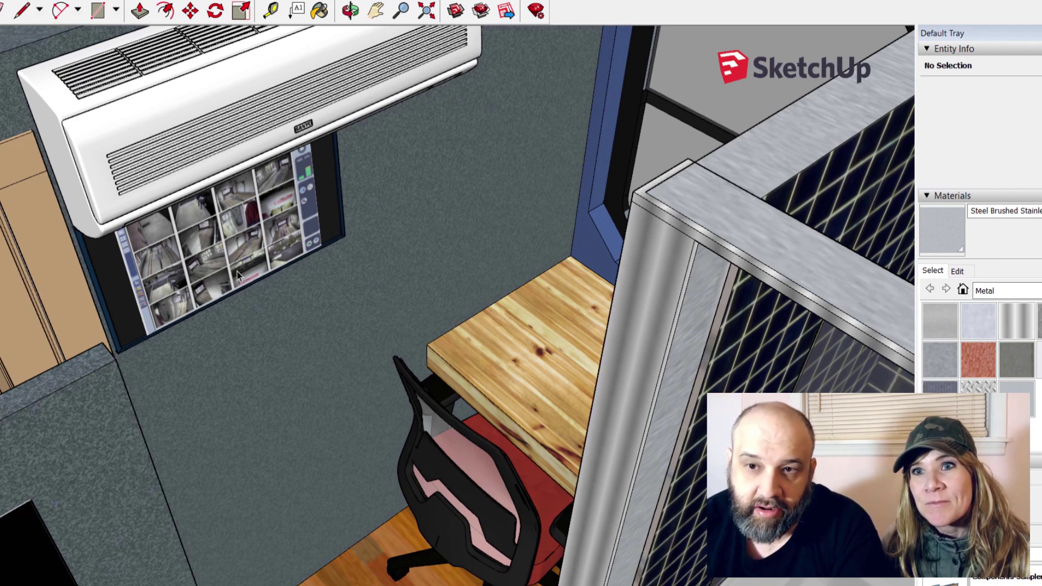
middle_drag(262, 333, 666, 333)
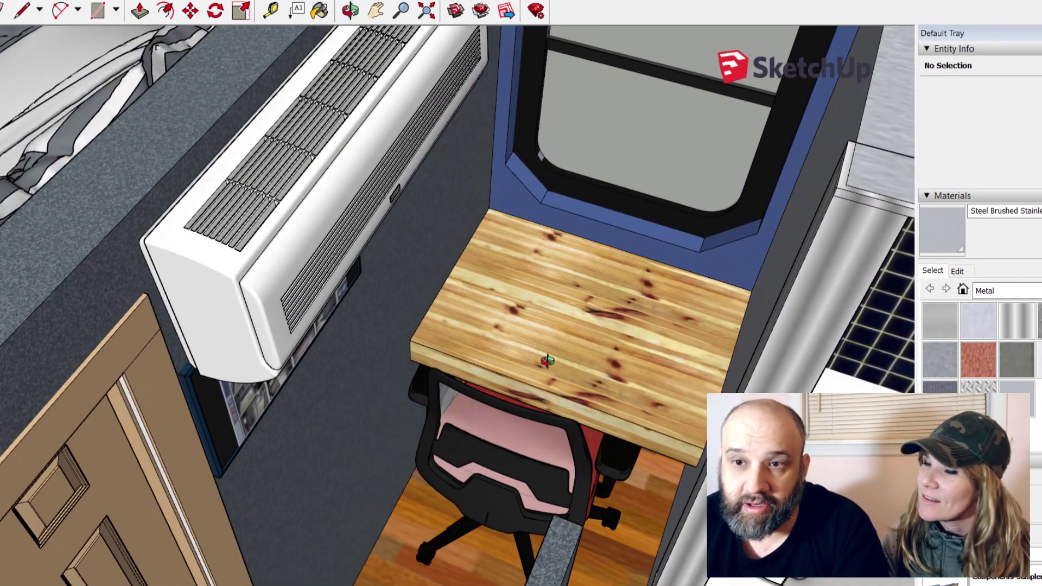
Step: Examine the rear bedroom's bed, large TV, doors and adjoining toilet room
middle_drag(559, 363, 563, 393)
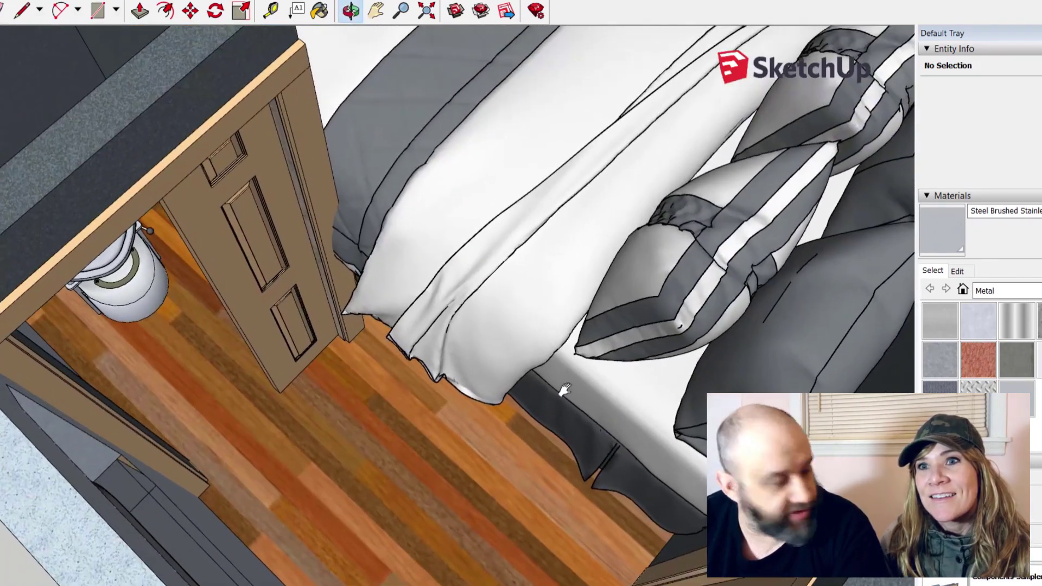
shift+middle_drag(358, 299, 425, 393)
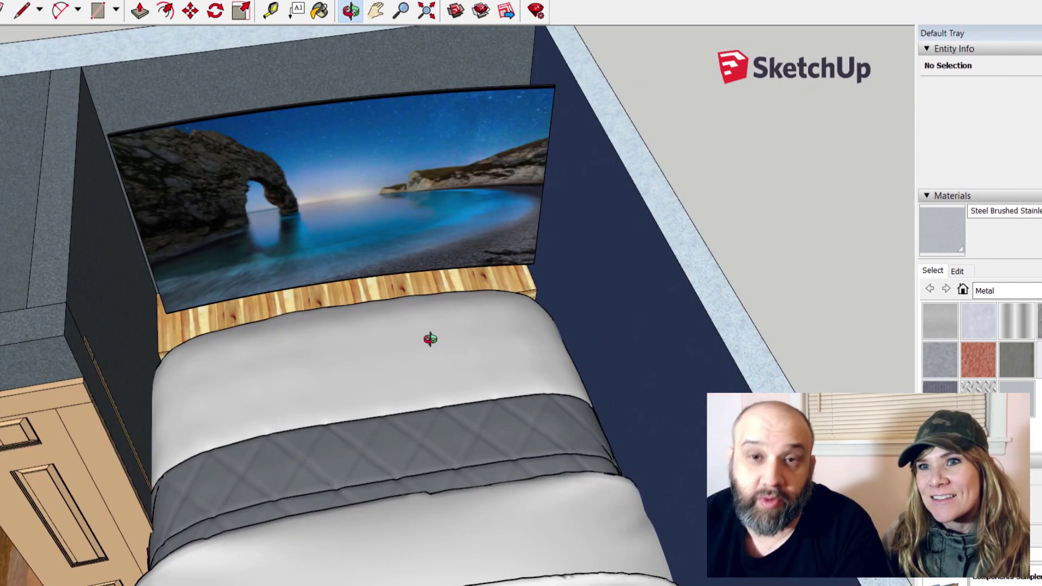
middle_drag(430, 339, 428, 337)
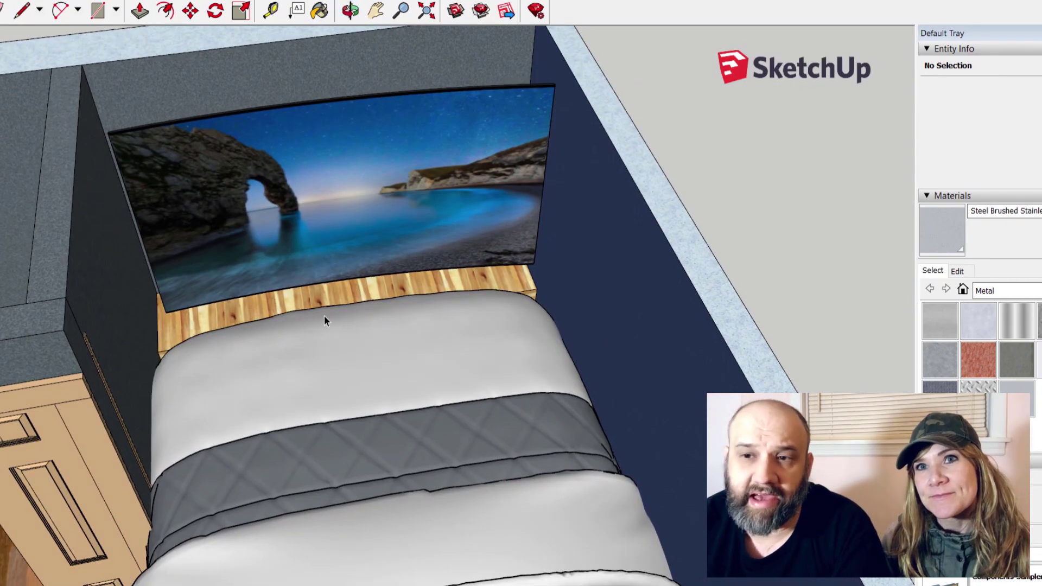
middle_drag(323, 314, 613, 308)
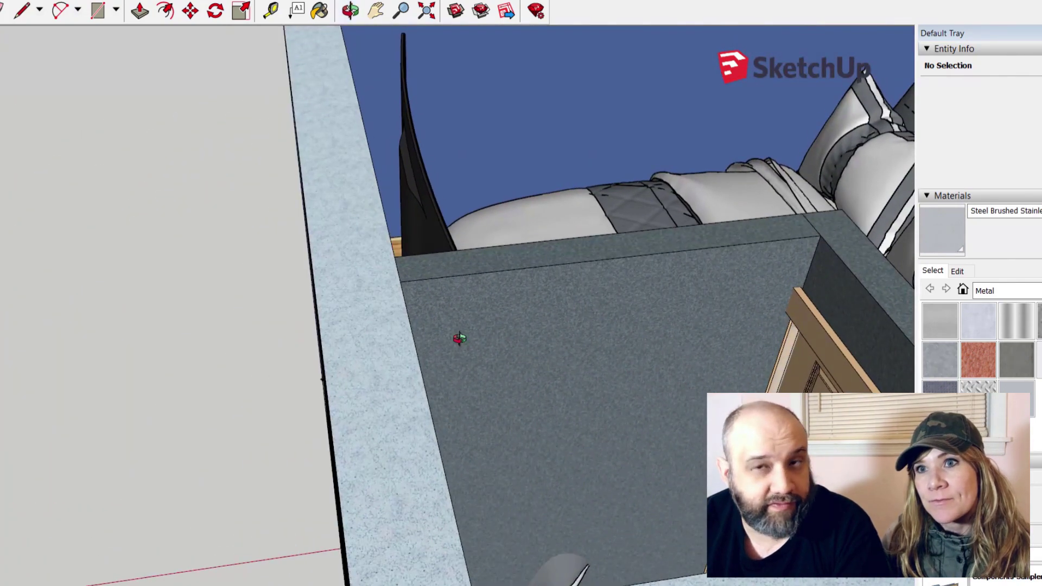
middle_drag(459, 339, 404, 278)
shift+middle_drag(289, 287, 52, 463)
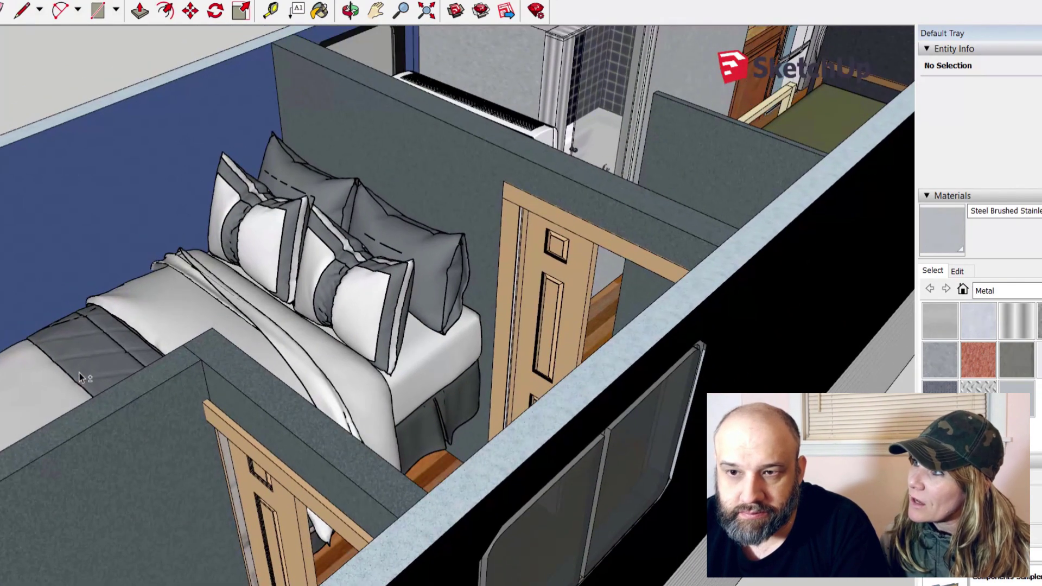
Step: Review the entire bus layout from the rear, side and front
scroll(514, 296, down, 2)
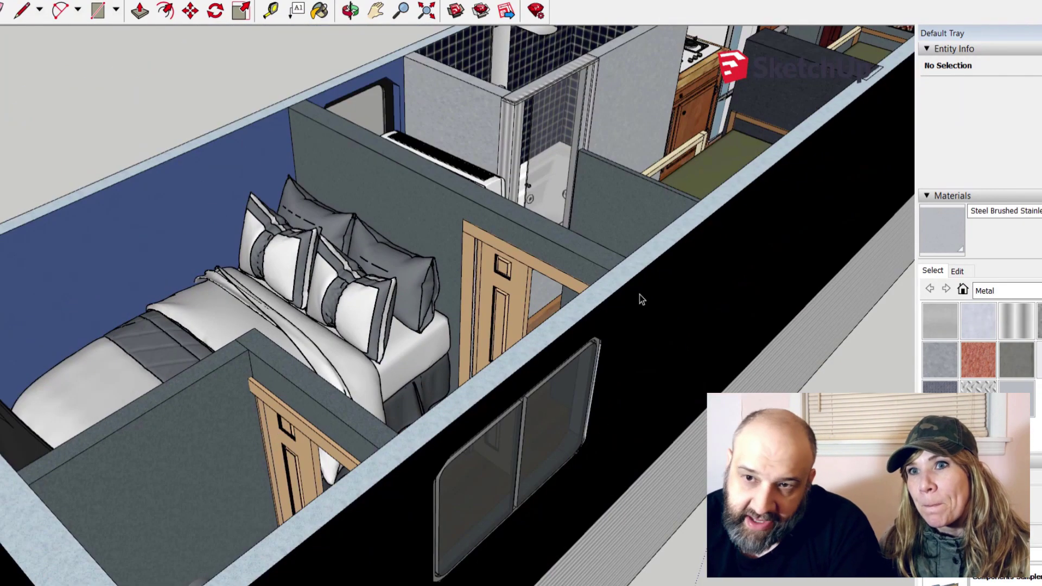
scroll(648, 296, down, 4)
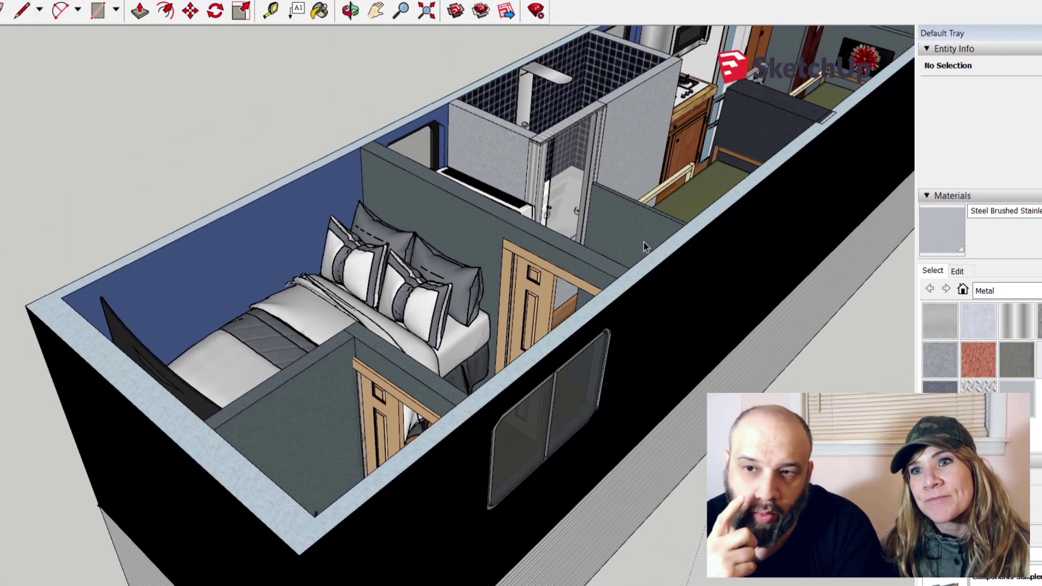
scroll(630, 306, down, 3)
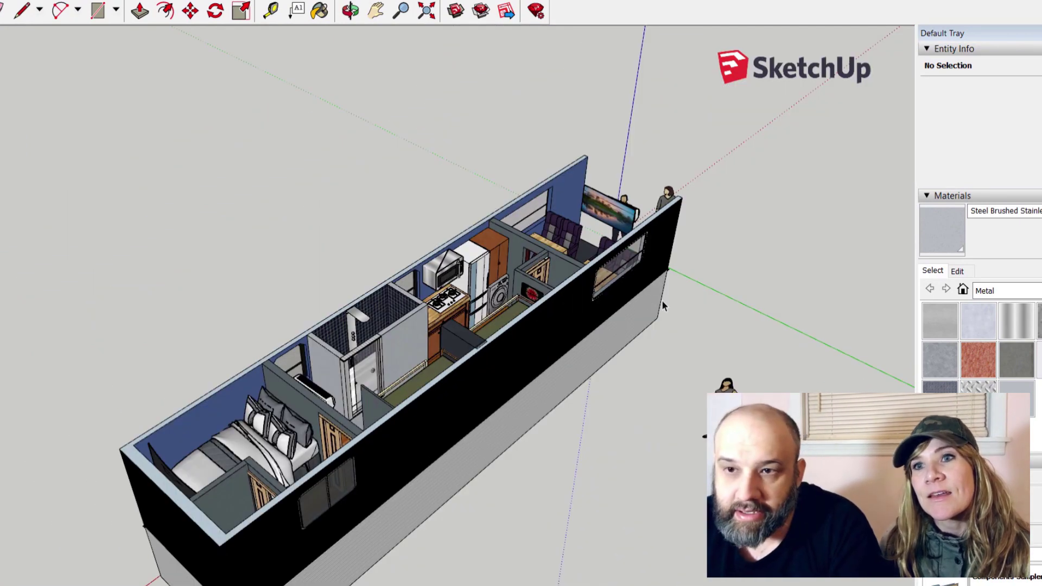
middle_drag(661, 300, 173, 407)
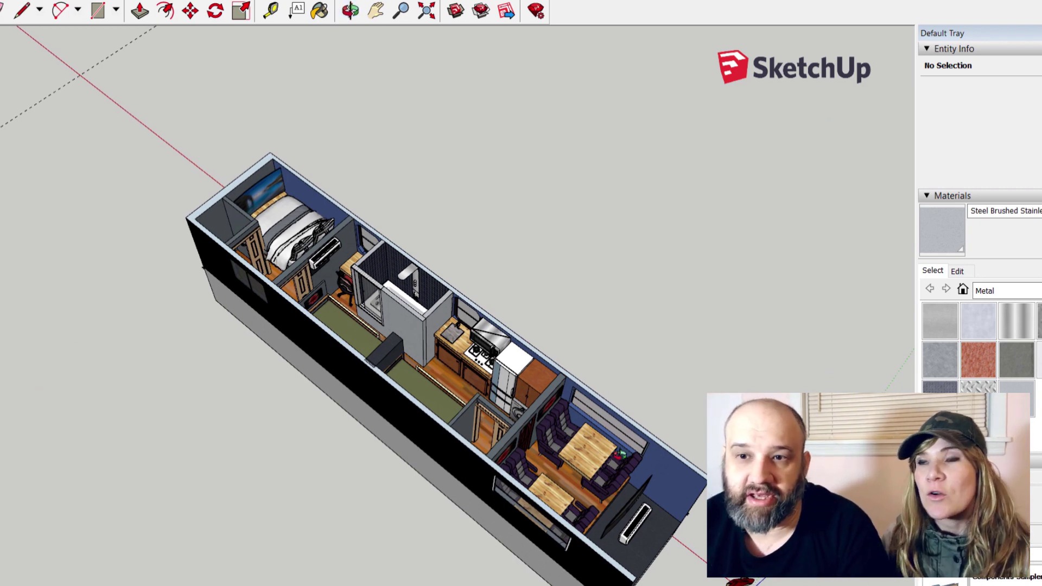
middle_drag(201, 267, 247, 575)
middle_drag(378, 452, 272, 269)
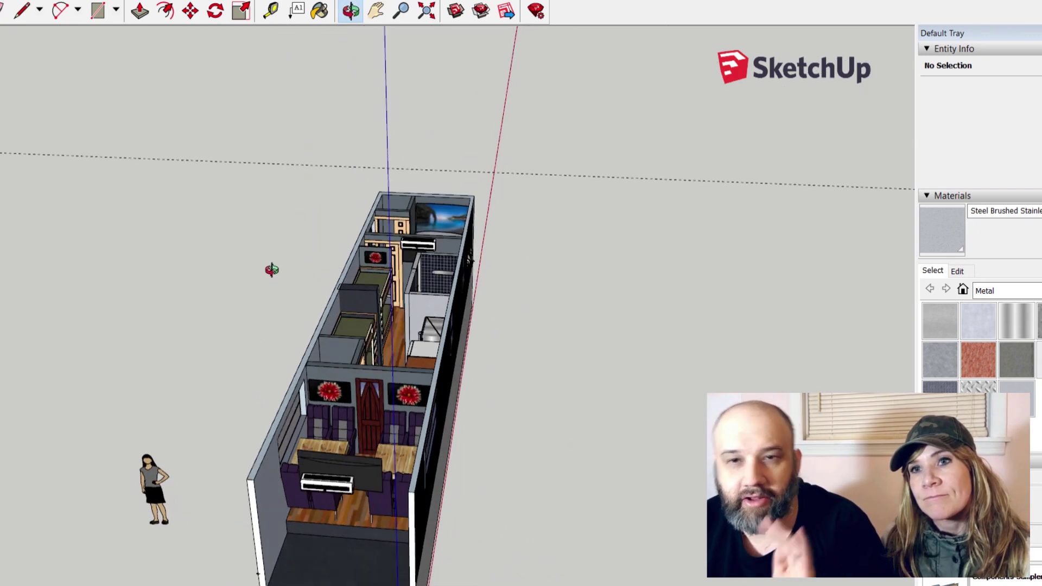